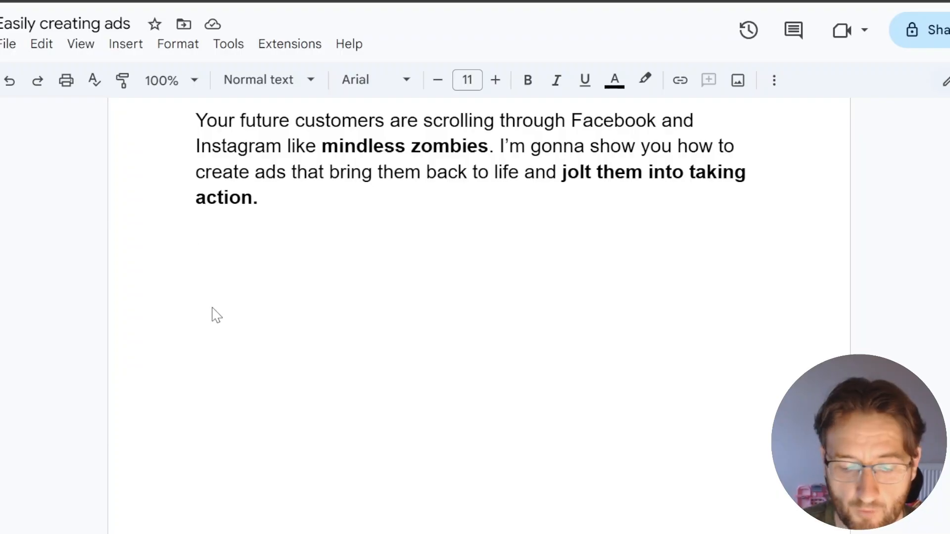
Step: Add the line "Recommend Images over videos" below the bold introduction, correcting the misspelled word to "Images"
{"action": "type", "text": "Redommend Imafe"}
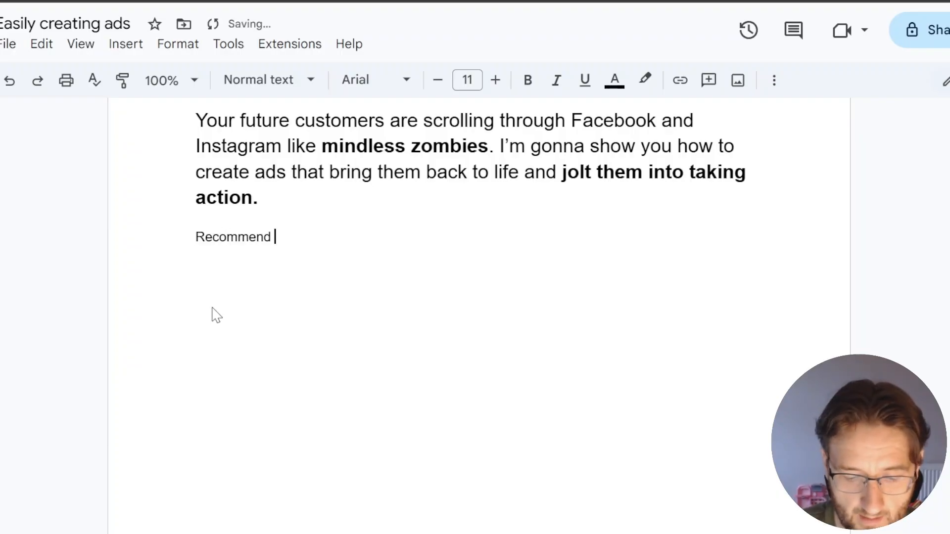
{"action": "type", "text": " over videos"}
{"action": "right_click", "coordinate": [297, 237]}
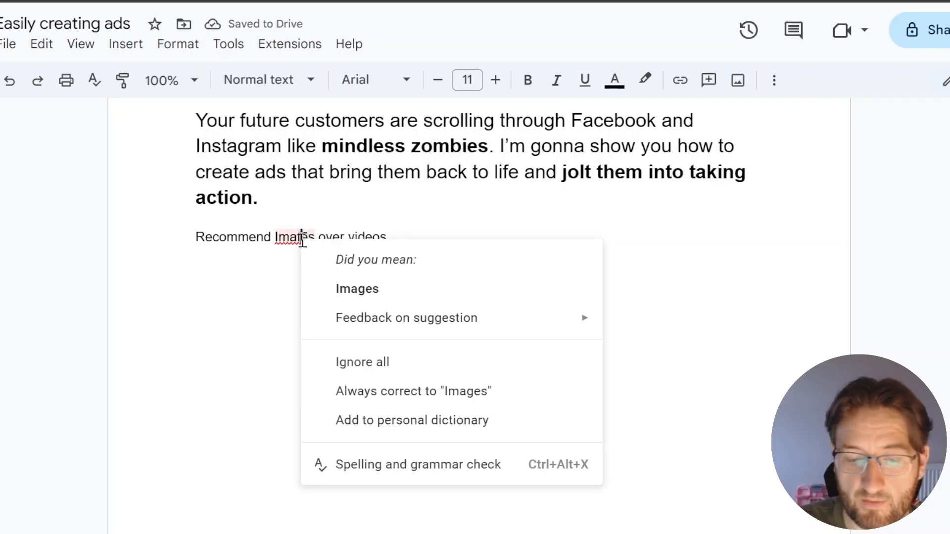
{"action": "left_click", "coordinate": [352, 289]}
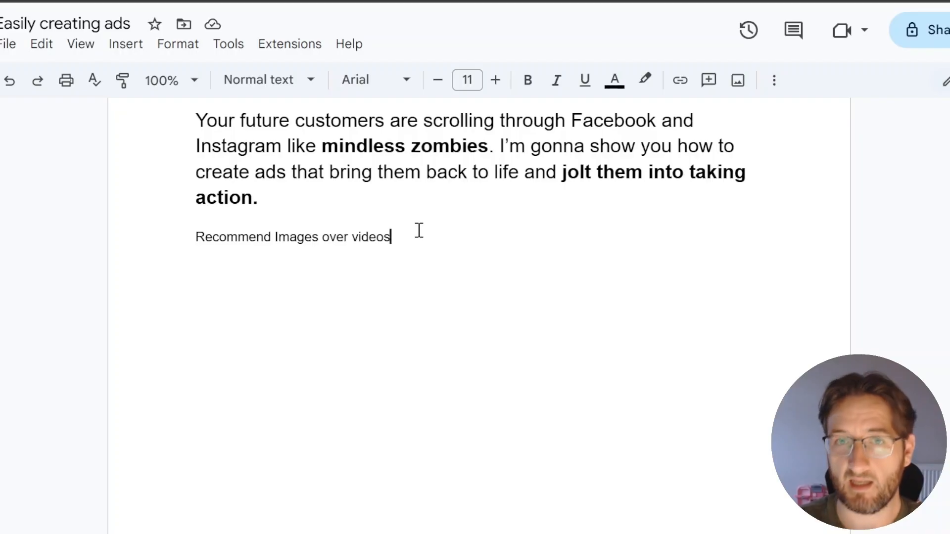
Step: Add the line "Focus on those ready to buy" below the images note
{"action": "key", "text": "Return"}
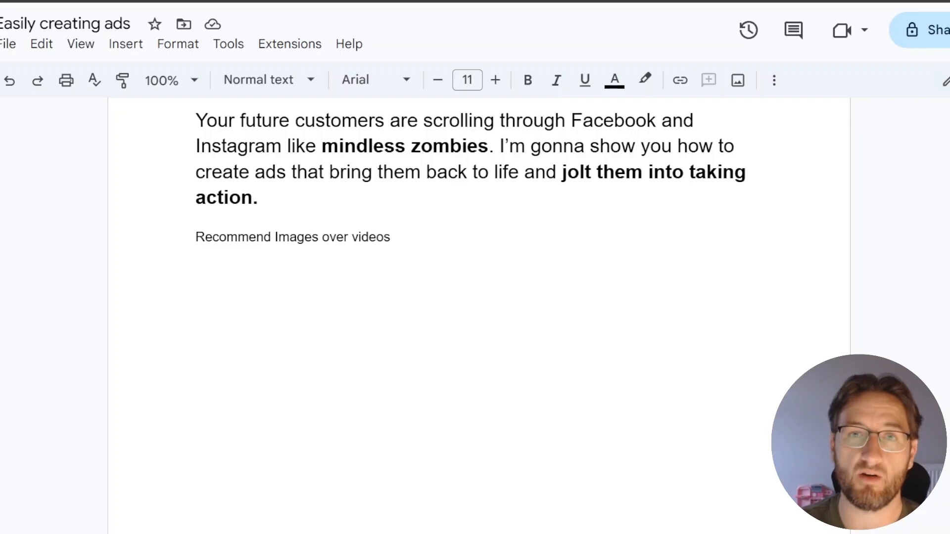
{"action": "key", "text": "ctrl+y"}
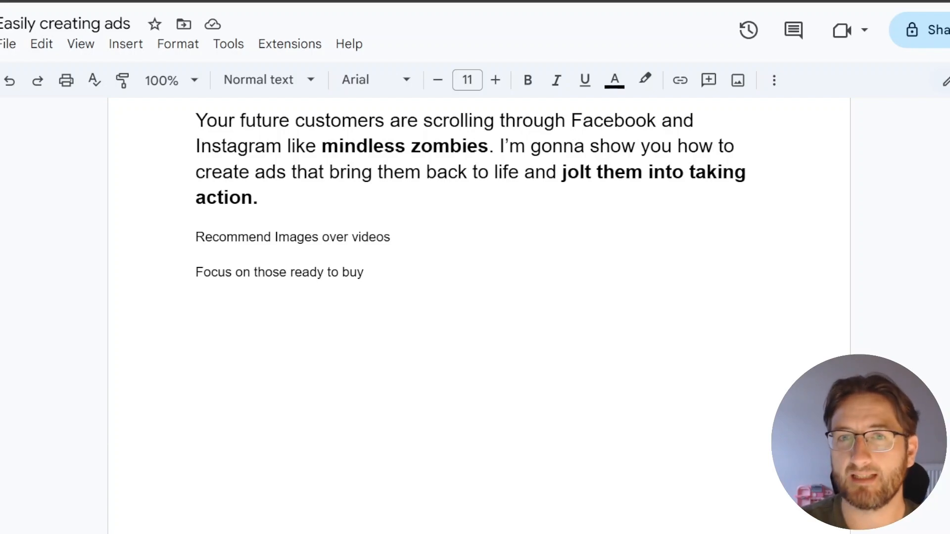
{"action": "key", "text": "Return"}
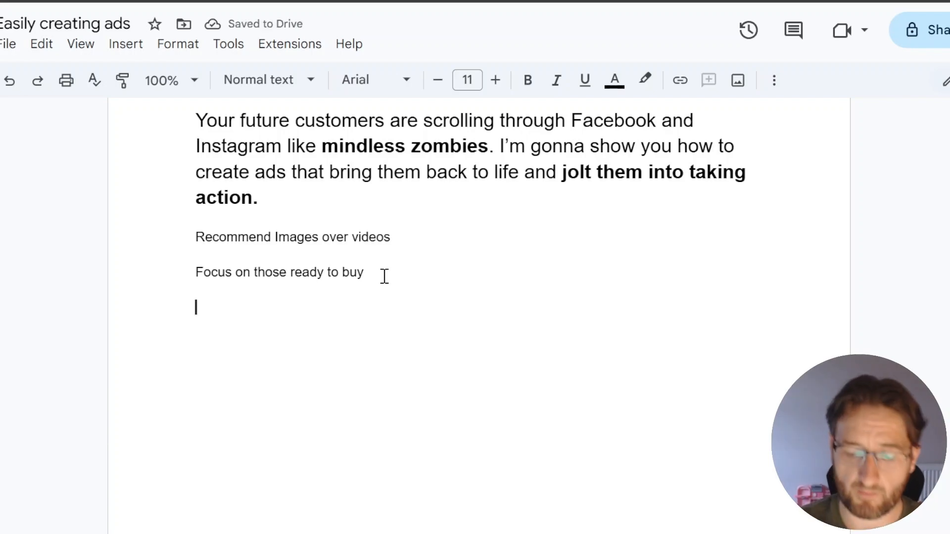
Step: Write "The ad copy & Creative" as the next note in the document
{"action": "type", "text": "The ad "}
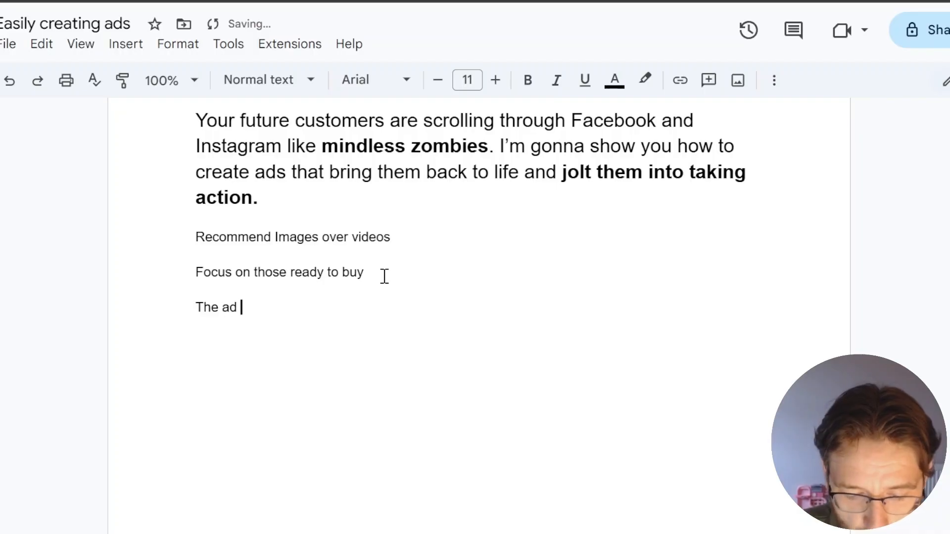
{"action": "type", "text": "copy"}
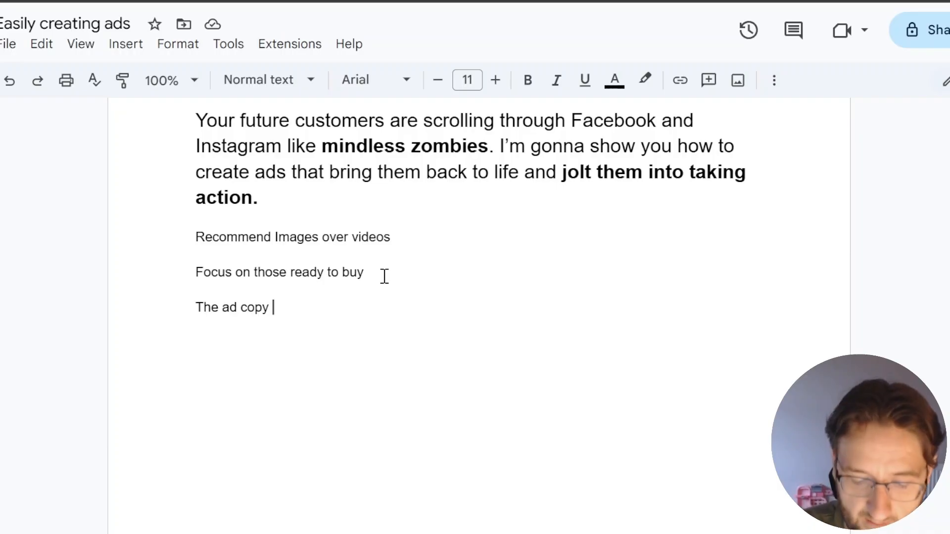
{"action": "type", "text": "Creative"}
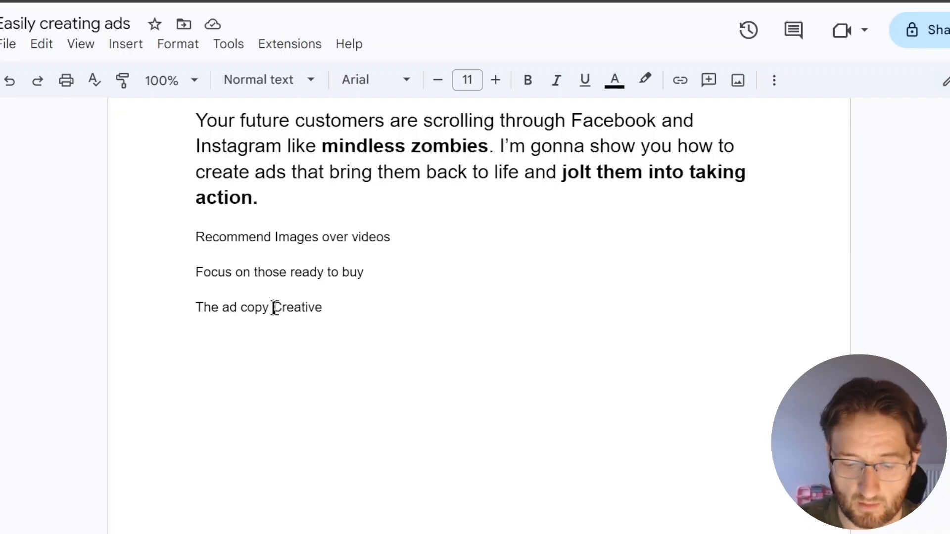
{"action": "type", "text": "&"}
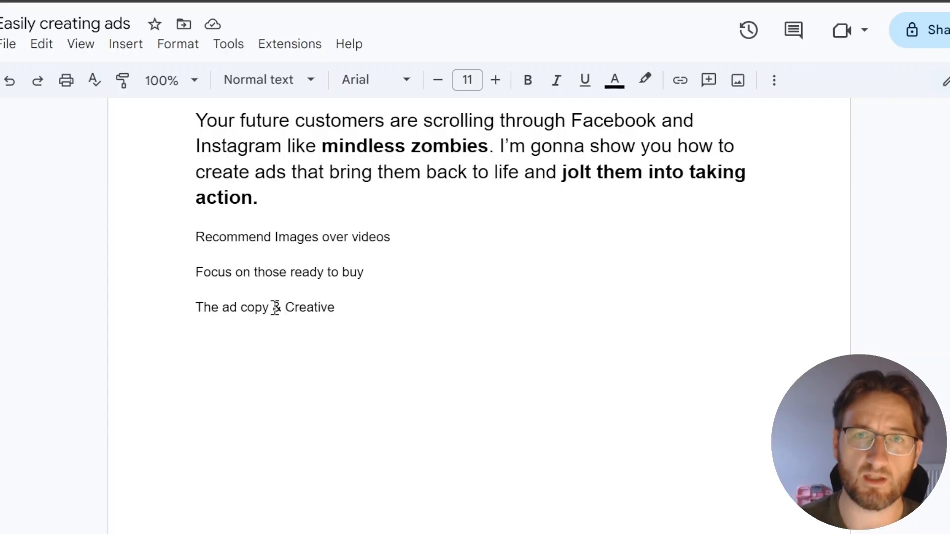
Step: Add the line "A.I.D.A", followed by its meaning "Attention, Interest, Desire, Action" on a separate line
{"action": "left_click", "coordinate": [365, 312]}
{"action": "key", "text": "Return"}
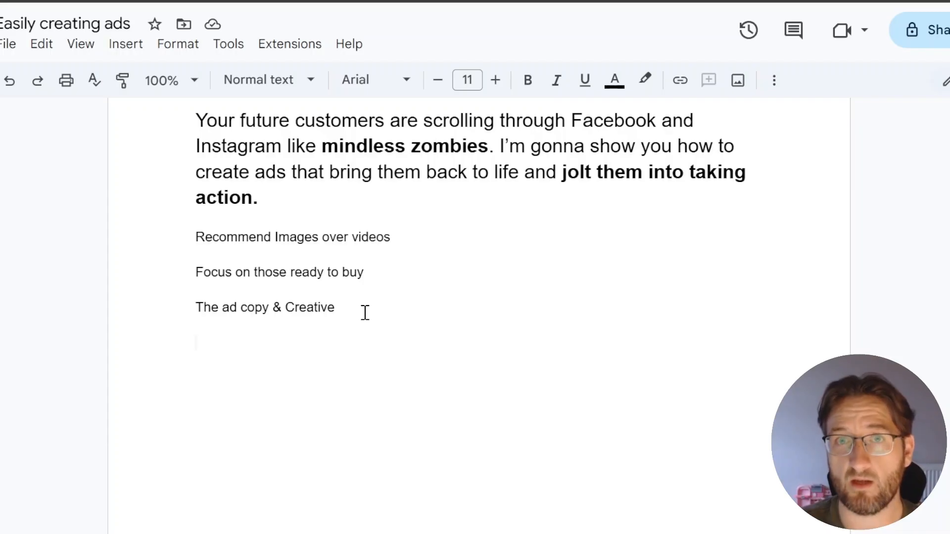
{"action": "type", "text": "A.I.D.A"}
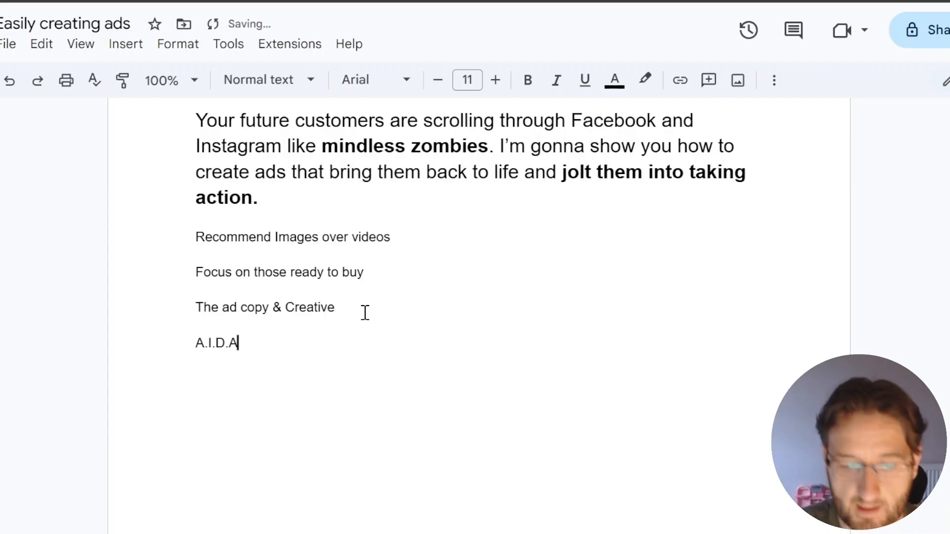
{"action": "key", "text": "Return"}
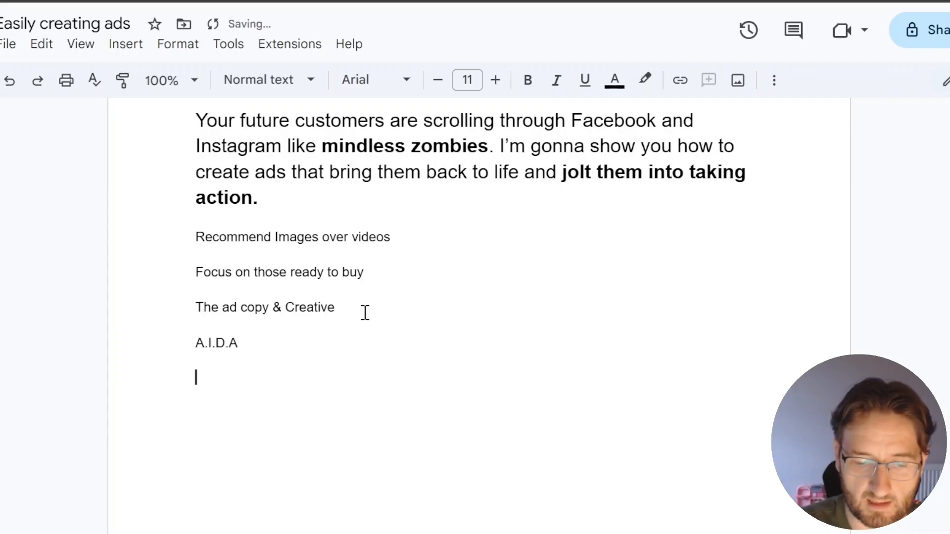
{"action": "type", "text": "Attenti"}
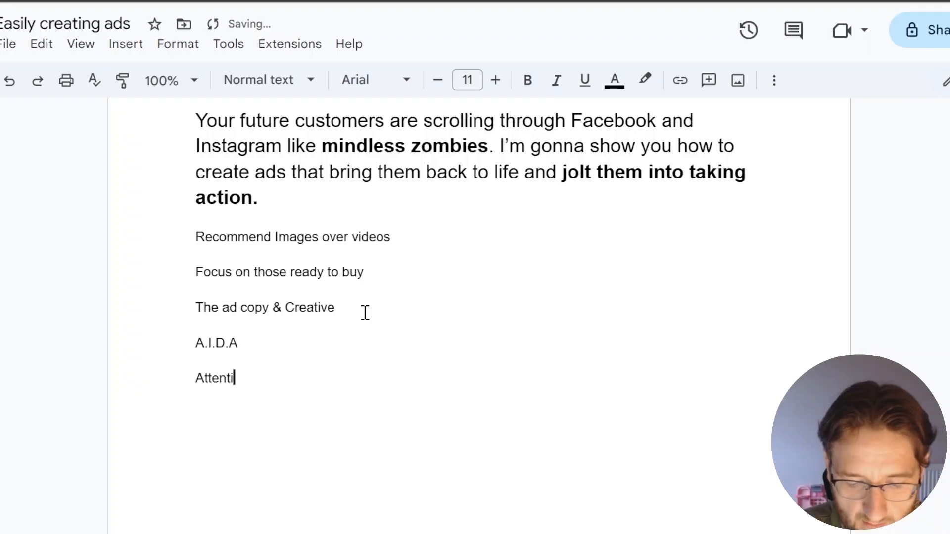
{"action": "type", "text": "on, Interest, Desire"}
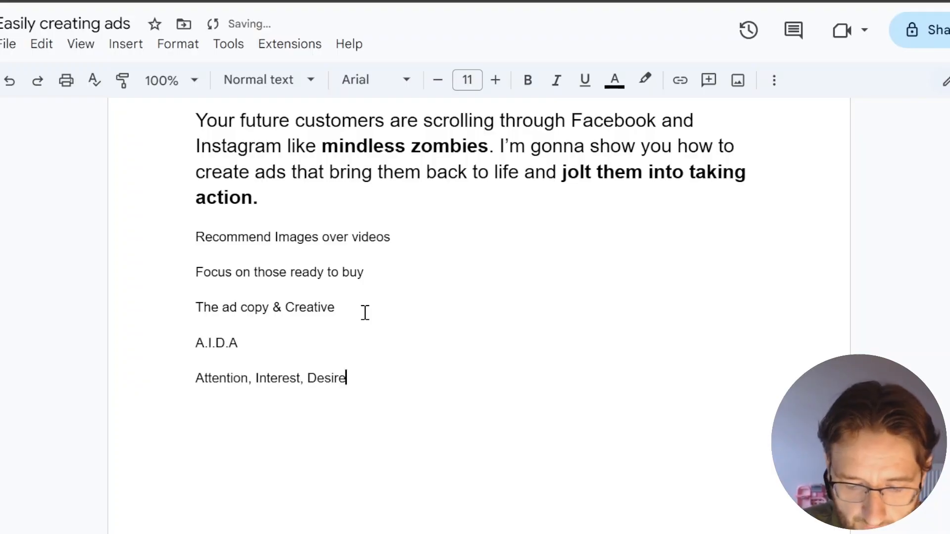
{"action": "type", "text": ", Action"}
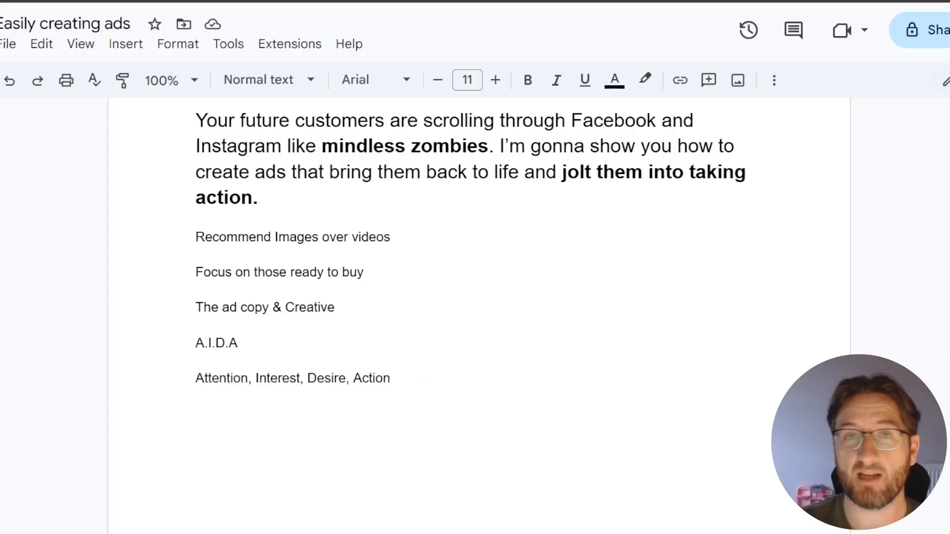
Step: Add "ChatGPT" as a new line at the end of the notes
{"action": "key", "text": "Return"}
{"action": "type", "text": "ChatGPT"}
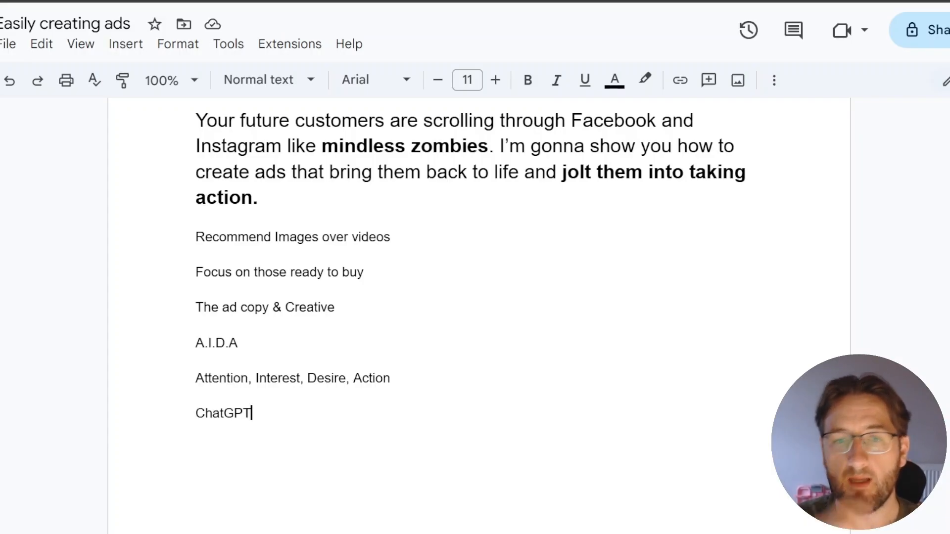
{"action": "key", "text": "Return"}
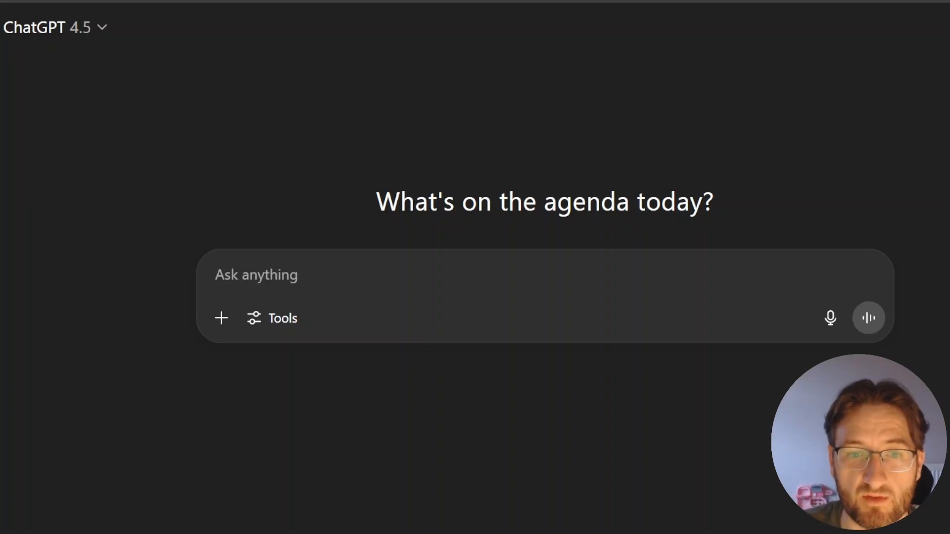
Step: In a new ChatGPT chat, enter "Act as a conversion focused direct-response advertising copywriter." with "focused" spelled correctly
{"action": "type", "text": "Act as a conversion focussed direct-response advertising copywriter."}
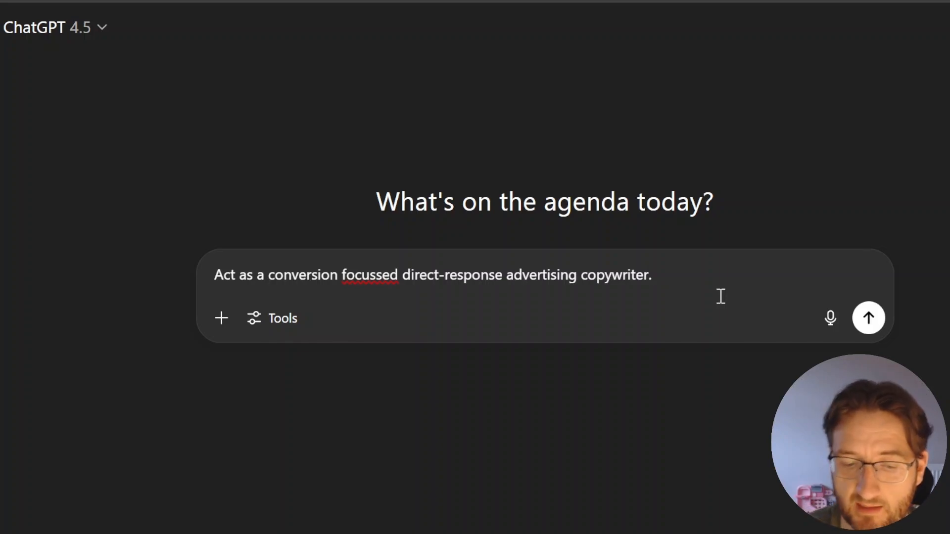
{"action": "left_click", "coordinate": [380, 275]}
{"action": "key", "text": "BackSpace"}
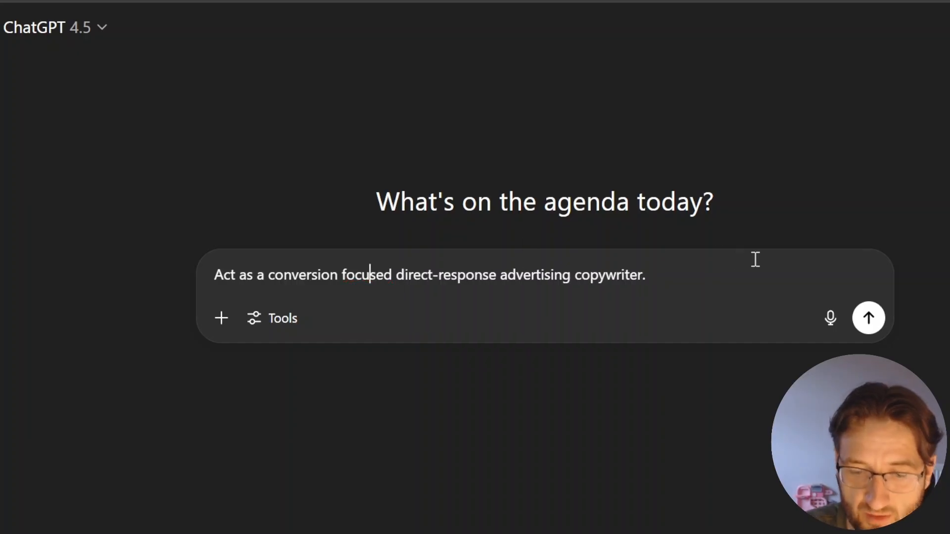
{"action": "left_click", "coordinate": [680, 287]}
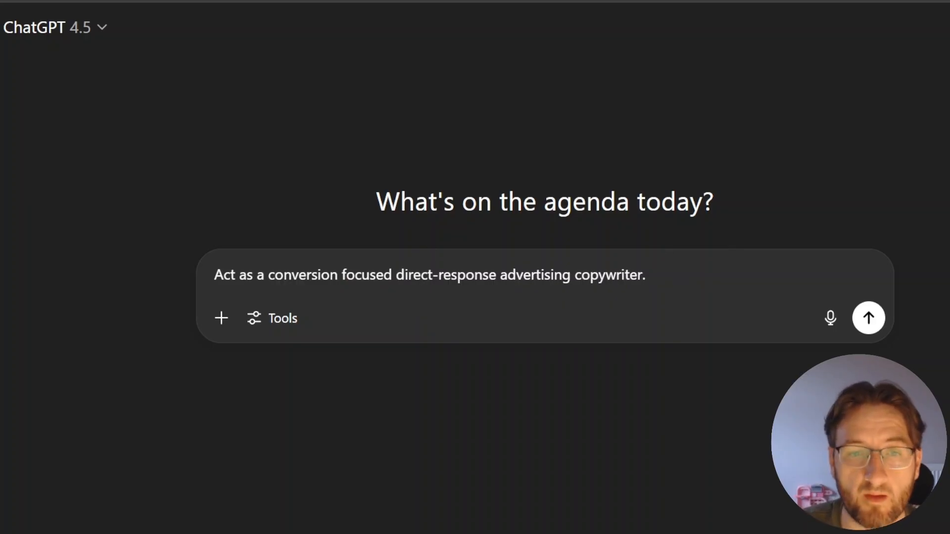
Step: Add a paragraph to the prompt requesting A.I.D.A framework ad copy for Facebook ads for a landscape gardening business
{"action": "key", "text": "shift+Return"}
{"action": "key", "text": "shift+Return"}
{"action": "type", "text": "Please write ad copy using the A.I.D.A framework for Facebook ads for my landscape gardening business."}
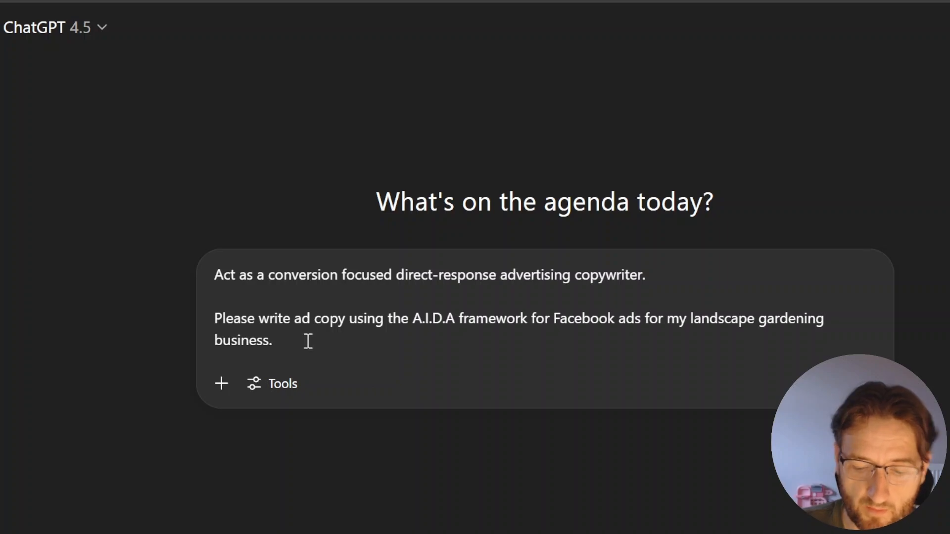
Step: Add the offer to the prompt: a free garden design consultation worth £299 on every quote in July
{"action": "key", "text": "shift+Return"}
{"action": "key", "text": "shift+Return"}
{"action": "type", "text": "I am offering a free garden design consultation worth £299 on every quote in July."}
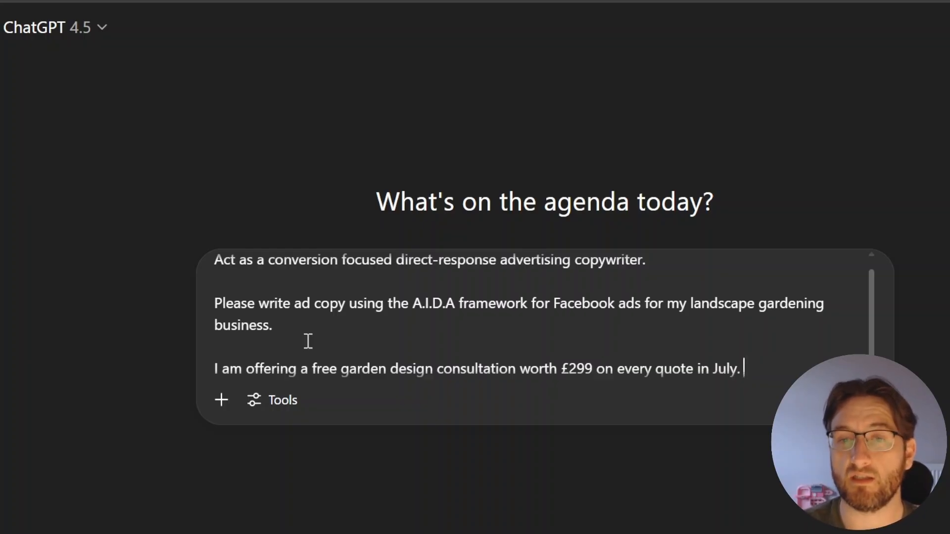
Step: Paste the free consultation details covering the site visit, full digital garden design and no-obligation quotation as a new prompt paragraph
{"action": "key", "text": "shift+Return"}
{"action": "key", "text": "shift+Return"}
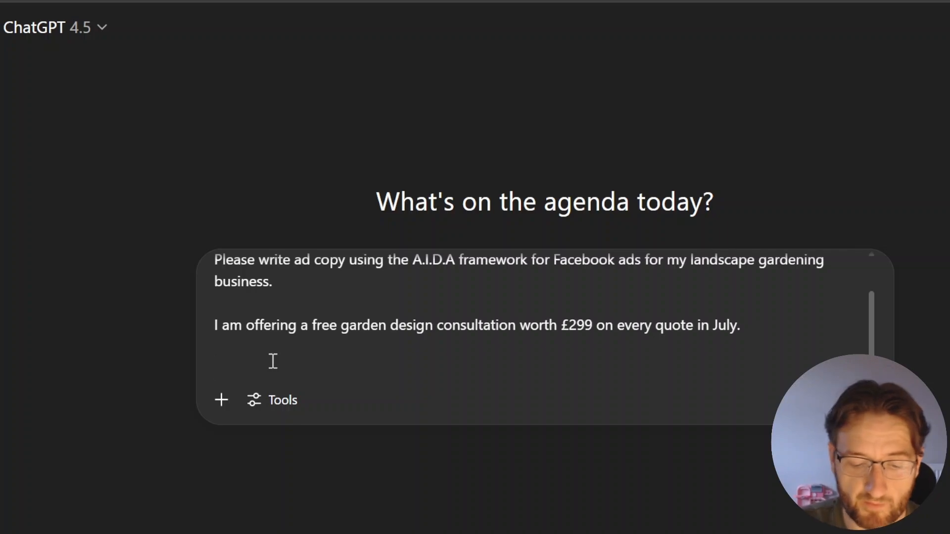
{"action": "key", "text": "ctrl+v"}
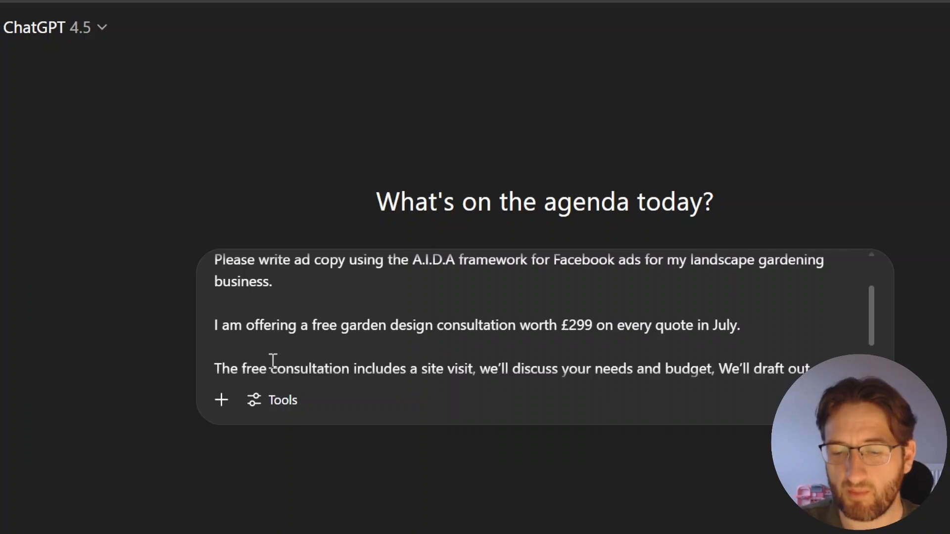
{"action": "scroll", "coordinate": [336, 366], "scroll_direction": "down", "scroll_amount": 1}
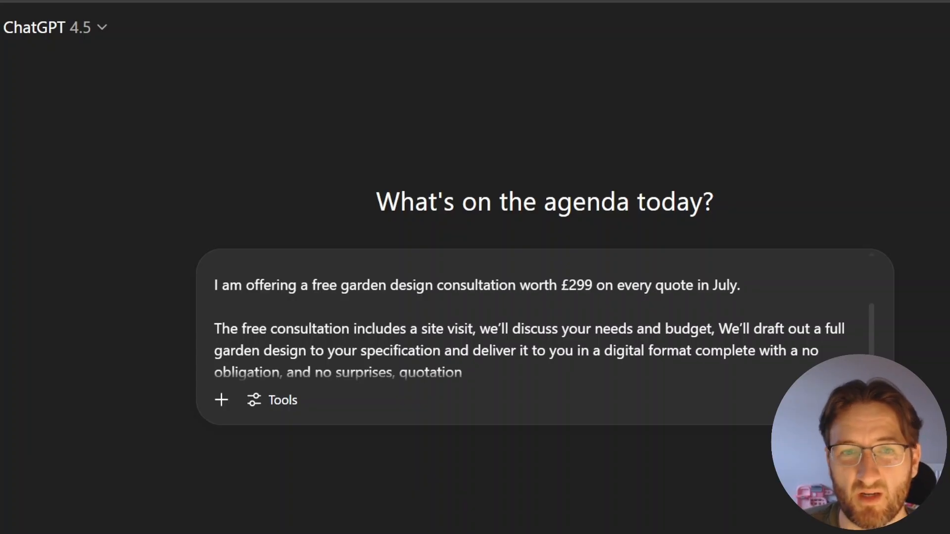
Step: Add the paragraph "My target audience is homeowners in Edinburgh, Scotland." to the prompt
{"action": "key", "text": "shift+Return"}
{"action": "key", "text": "shift+Return"}
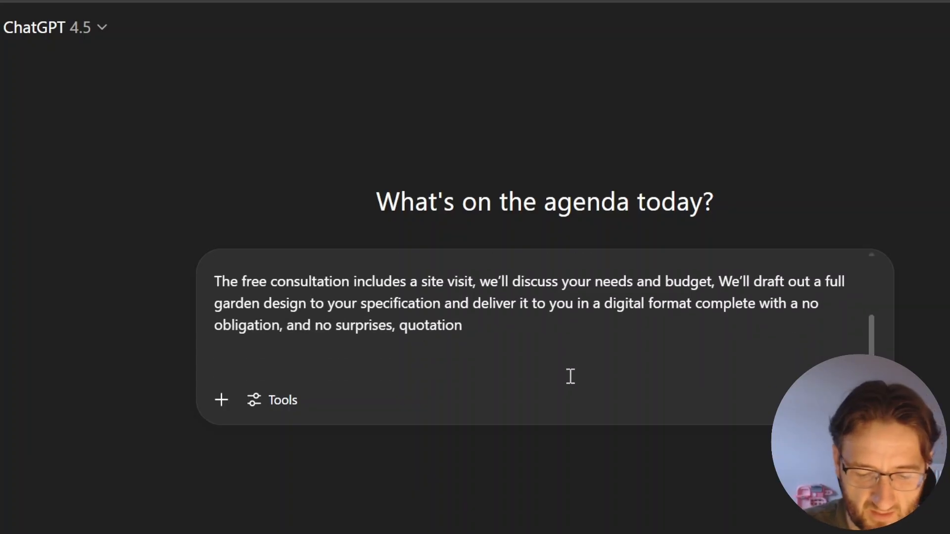
{"action": "type", "text": "My target audience is homeowners in Edinburgh, Scotland."}
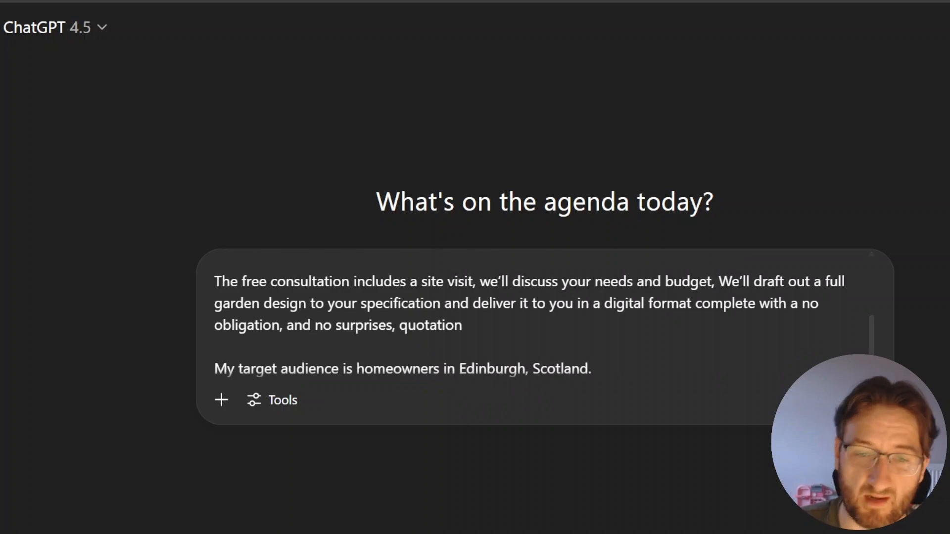
Step: End the prompt with "Is there any further information that will help your create higher converting copy?" and submit it
{"action": "key", "text": "shift+Return"}
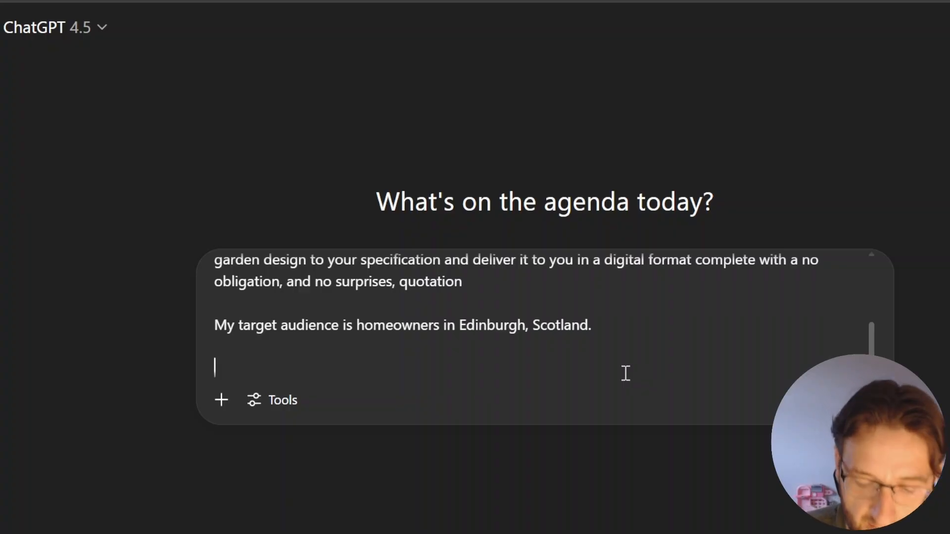
{"action": "type", "text": "Is there any furt"}
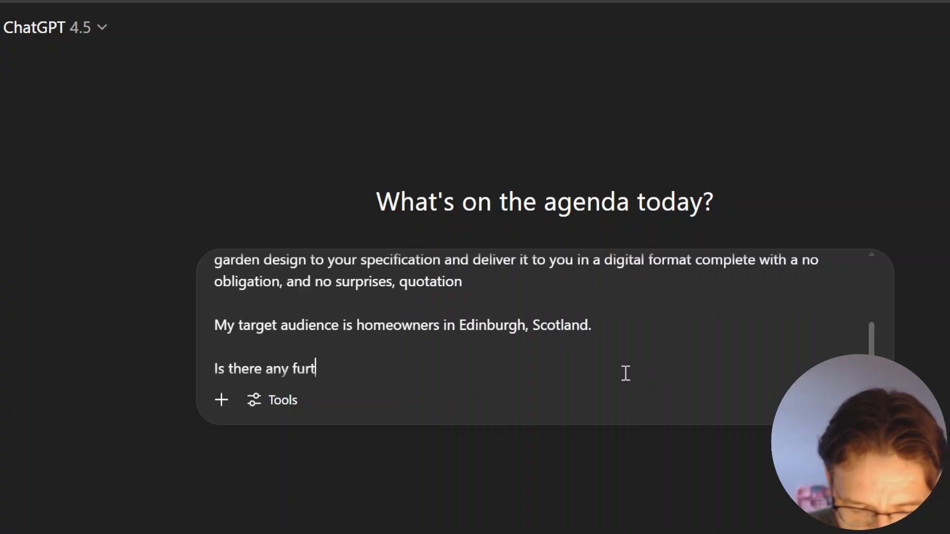
{"action": "type", "text": "her information that "}
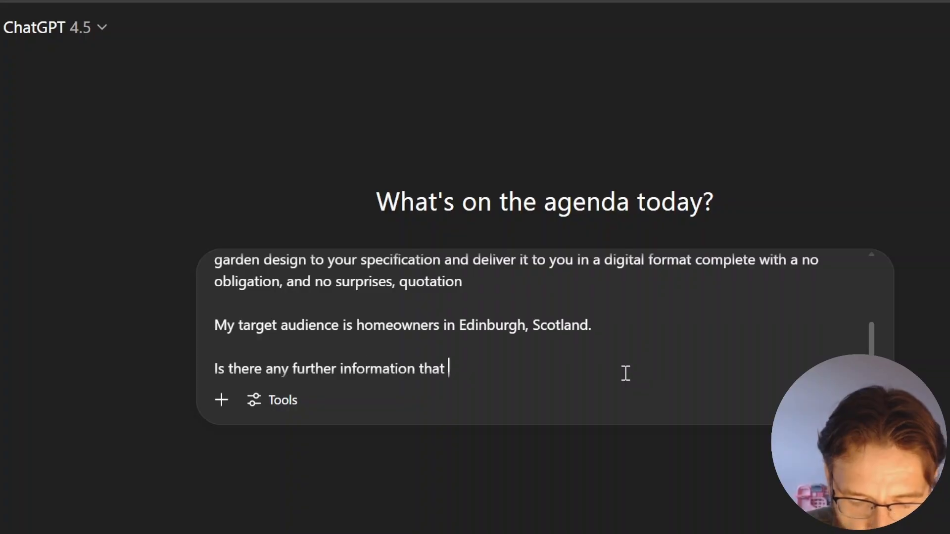
{"action": "type", "text": "will help your create higher converting copy?"}
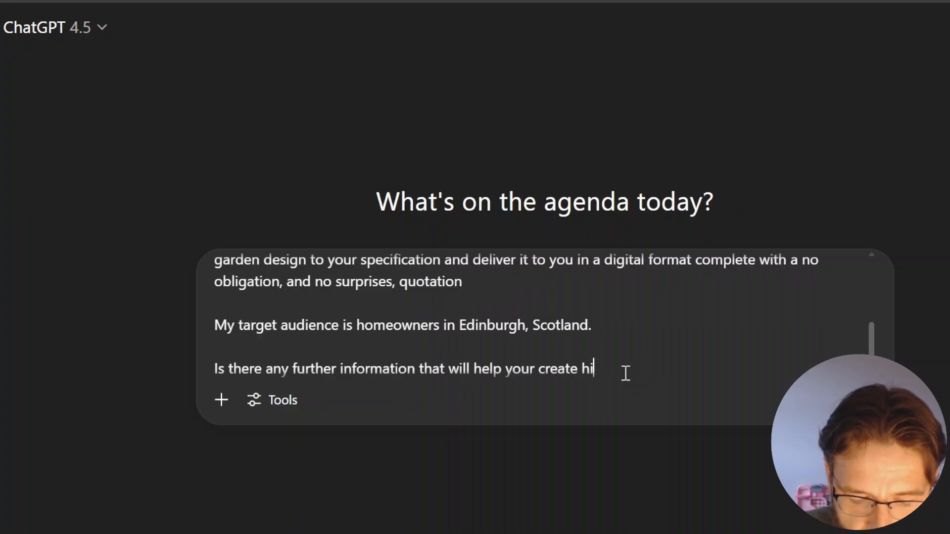
{"action": "key", "text": "Return"}
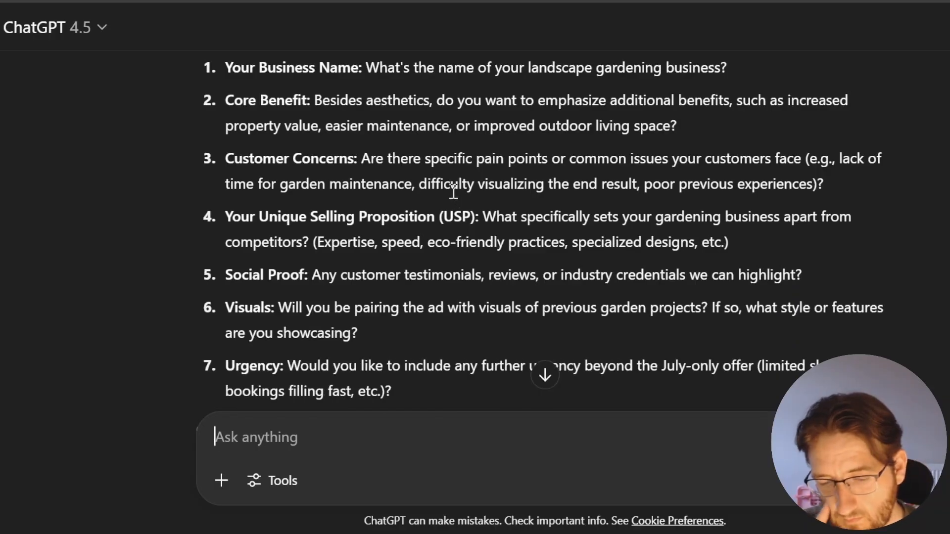
Step: Copy ChatGPT's list of questions into a new message and answer Your Business Name with "Paul's landscaping"
{"action": "scroll", "coordinate": [455, 214], "scroll_direction": "up", "scroll_amount": 5}
{"action": "scroll", "coordinate": [452, 214], "scroll_direction": "down", "scroll_amount": 1}
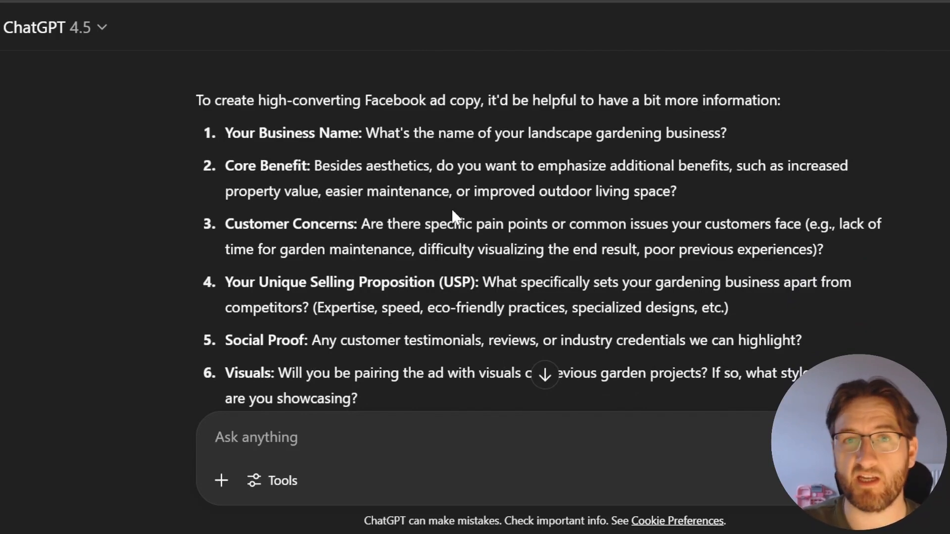
{"action": "left_click_drag", "start_coordinate": [451, 207], "coordinate": [460, 216]}
{"action": "key", "text": "ctrl+c"}
{"action": "left_click", "coordinate": [250, 438]}
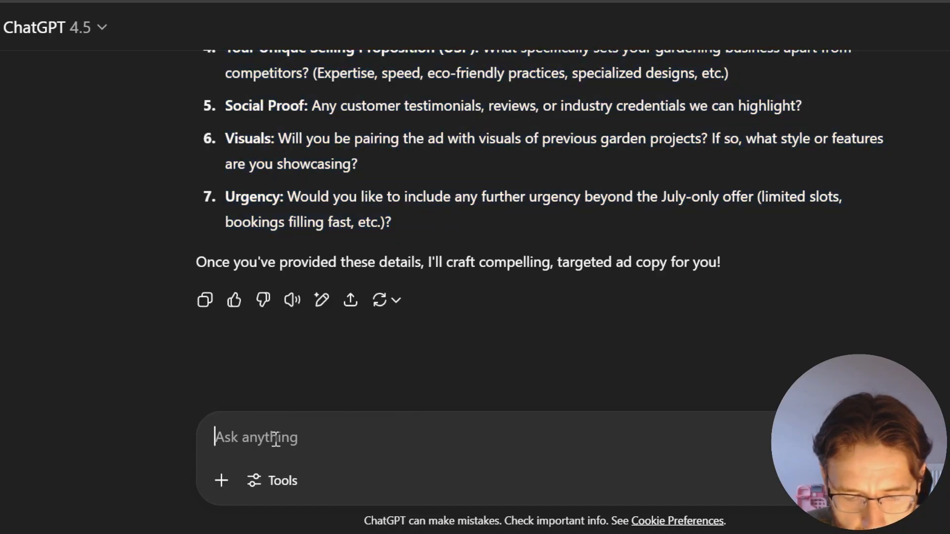
{"action": "key", "text": "ctrl+v"}
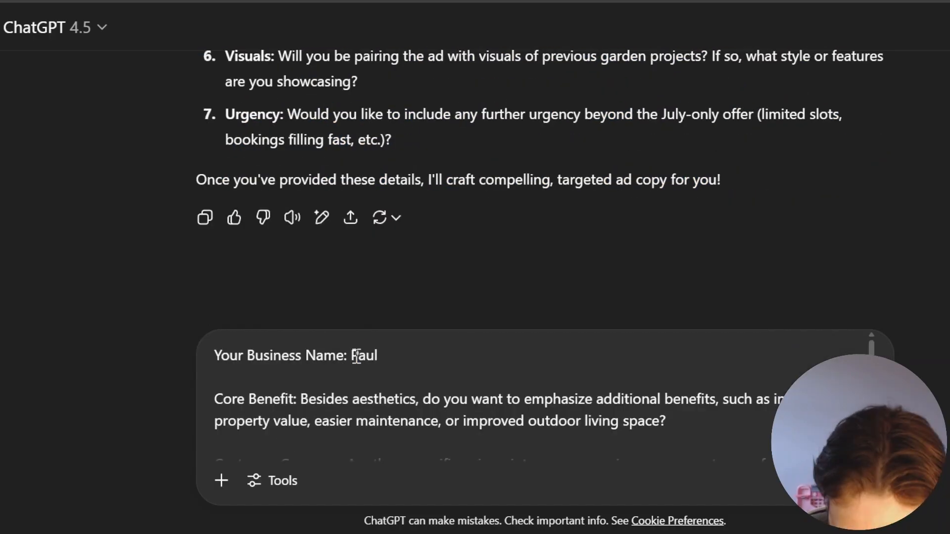
{"action": "type", "text": "'s landscaping"}
Step: Replace the Core Benefit question with "We are qualified horticulturalist who create world class plant rich gardens"
{"action": "left_click_drag", "start_coordinate": [666, 420], "coordinate": [300, 388]}
{"action": "type", "text": "We are qualified horticulturalist who create world class plant riccargens"}
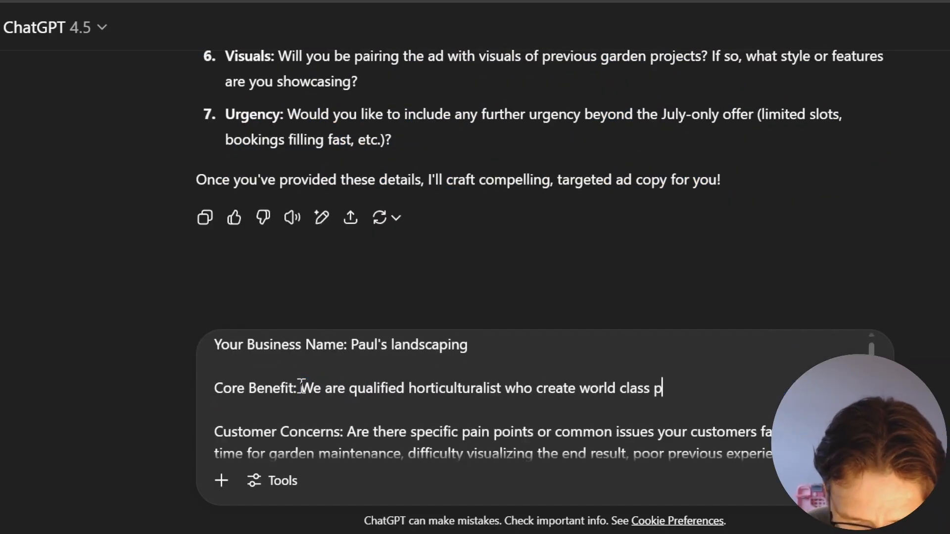
{"action": "key", "text": "BackSpace"}
{"action": "key", "text": "BackSpace"}
{"action": "key", "text": "BackSpace"}
{"action": "key", "text": "BackSpace"}
{"action": "key", "text": "BackSpace"}
{"action": "key", "text": "BackSpace"}
{"action": "key", "text": "BackSpace"}
{"action": "type", "text": "h gardens"}
Step: Answer Customer Concerns with "Most landscapers are glorified builders, we are true horticulturalists" and USP with "I am a qualified horticulturalist with a degree in horticulture"
{"action": "scroll", "coordinate": [436, 369], "scroll_direction": "down", "scroll_amount": 1}
{"action": "left_click_drag", "start_coordinate": [838, 398], "coordinate": [350, 377]}
{"action": "type", "text": "Most landscapers are glorified builders, we are true horticulturalist"}
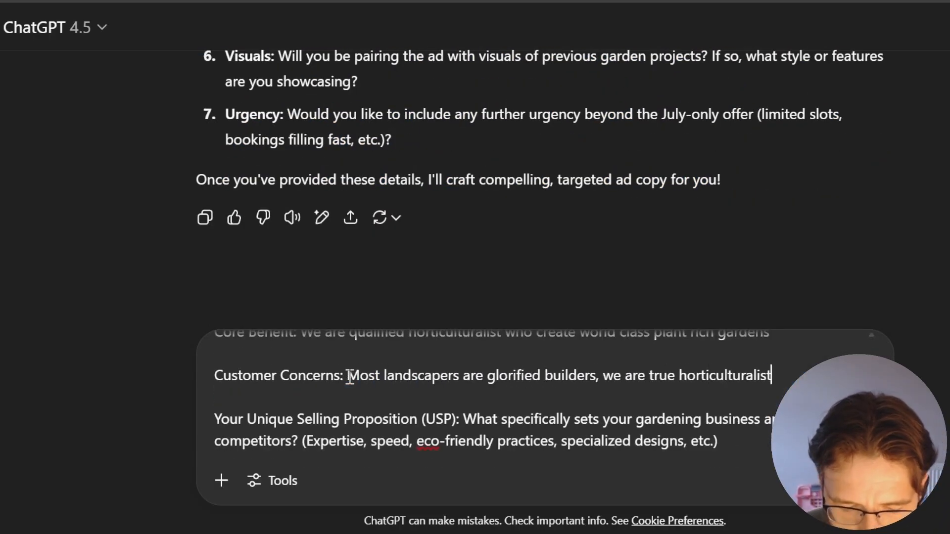
{"action": "left_click_drag", "start_coordinate": [718, 440], "coordinate": [467, 419]}
{"action": "type", "text": "I am a qualified horticulturalist with a degree in horticulture"}
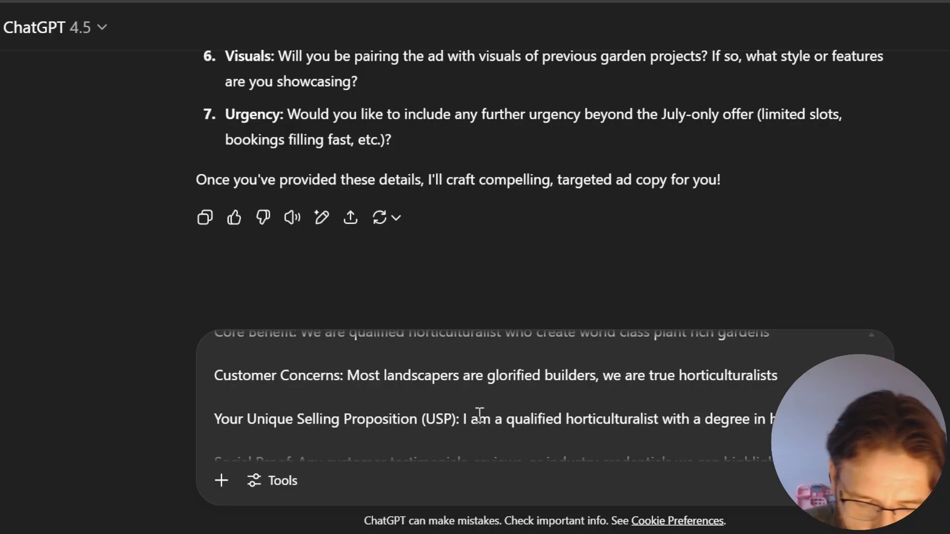
Step: Answer Social Proof with "We are rated 4.4 stars on google" and Visuals with "ignore for now"
{"action": "scroll", "coordinate": [477, 415], "scroll_direction": "down", "scroll_amount": 2}
{"action": "type", "text": "We are rated "}
{"action": "left_click_drag", "start_coordinate": [781, 371], "coordinate": [422, 387]}
{"action": "type", "text": "4.4 stars on google"}
{"action": "scroll", "coordinate": [307, 372], "scroll_direction": "down", "scroll_amount": 1}
{"action": "type", "text": "ignore for now"}
Step: Answer Urgency with "Yes the offer is only available throughout July" and submit the message
{"action": "left_click_drag", "start_coordinate": [383, 437], "coordinate": [280, 413]}
{"action": "type", "text": "Yes the offer is only available throughout July"}
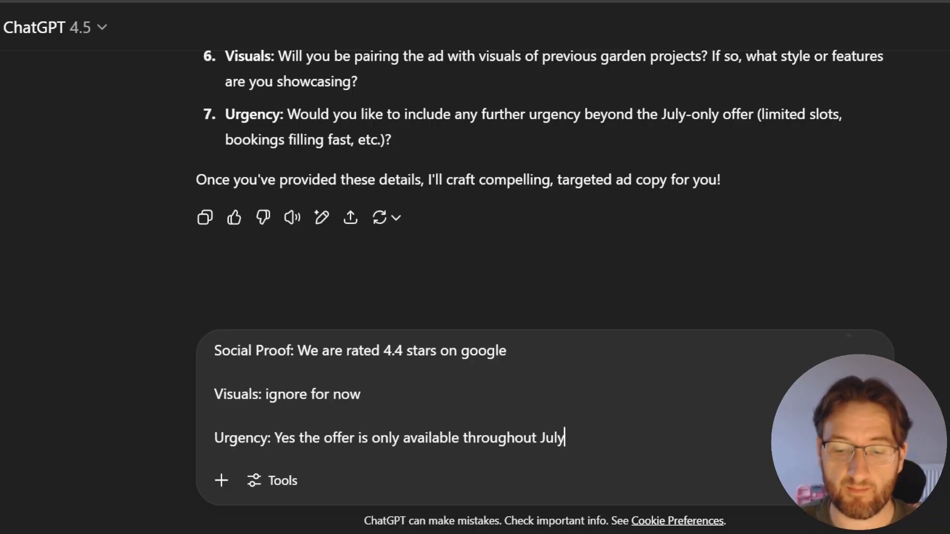
{"action": "key", "text": "Return"}
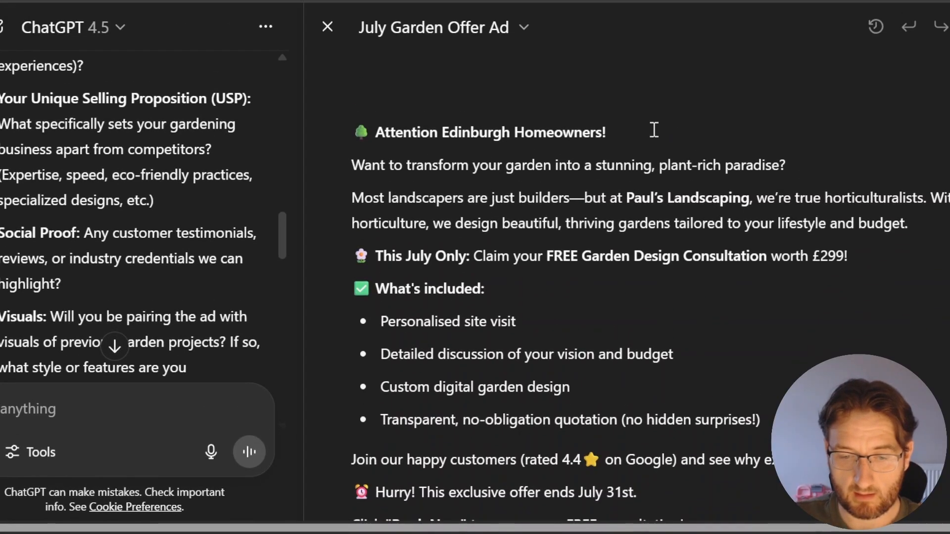
Step: Review the generated July Garden Offer Ad from its headline to its call to action, and close the canvas view
{"action": "left_click_drag", "start_coordinate": [350, 164], "coordinate": [383, 150]}
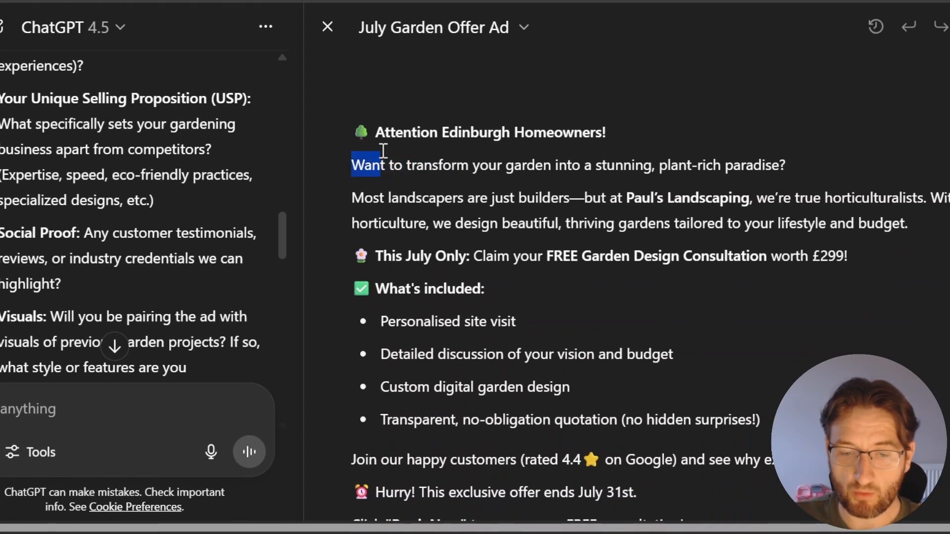
{"action": "left_click", "coordinate": [513, 132]}
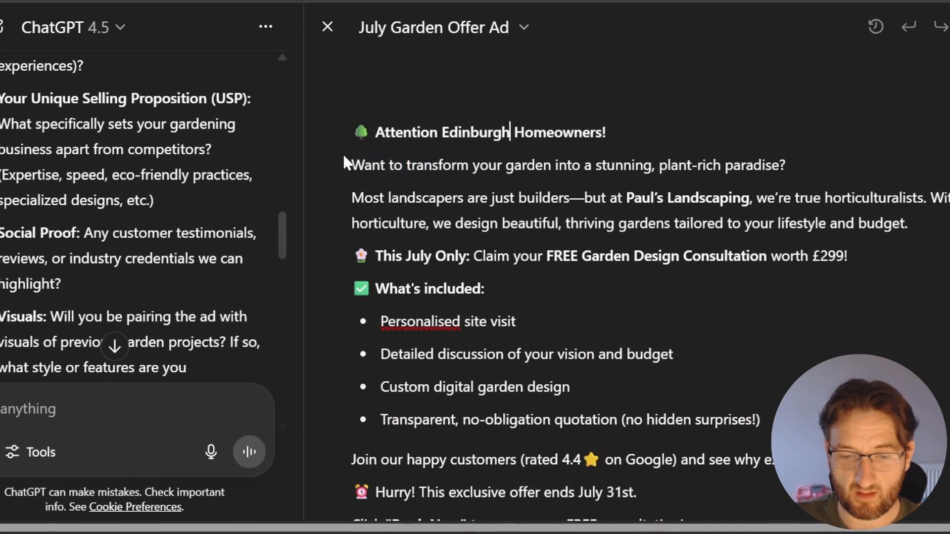
{"action": "left_click_drag", "start_coordinate": [917, 224], "coordinate": [351, 197]}
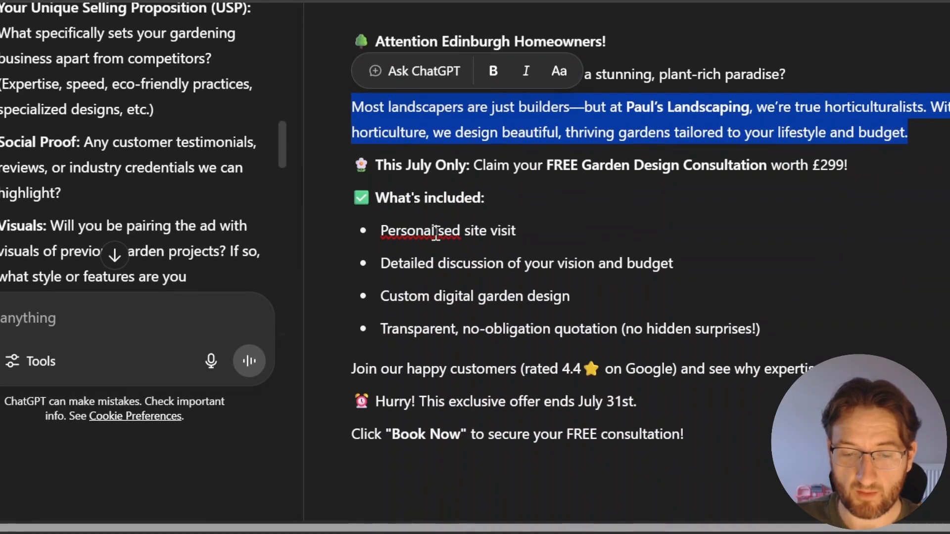
{"action": "left_click", "coordinate": [435, 232]}
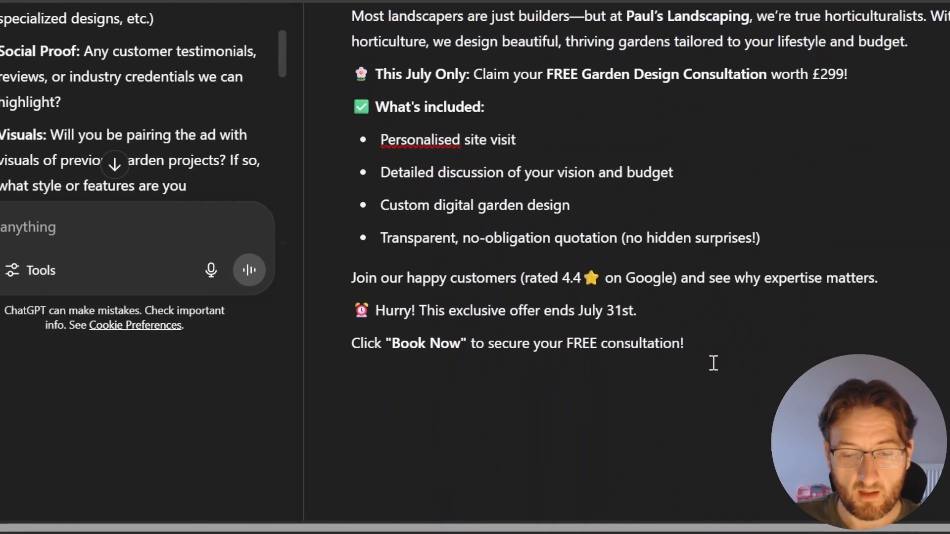
{"action": "left_click_drag", "start_coordinate": [706, 346], "coordinate": [488, 348]}
{"action": "left_click", "coordinate": [784, 341]}
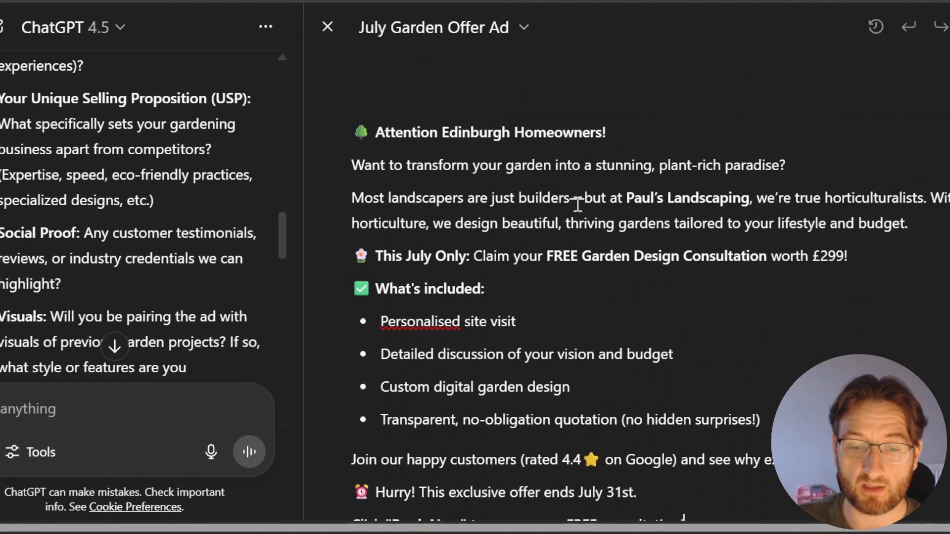
{"action": "left_click", "coordinate": [327, 27]}
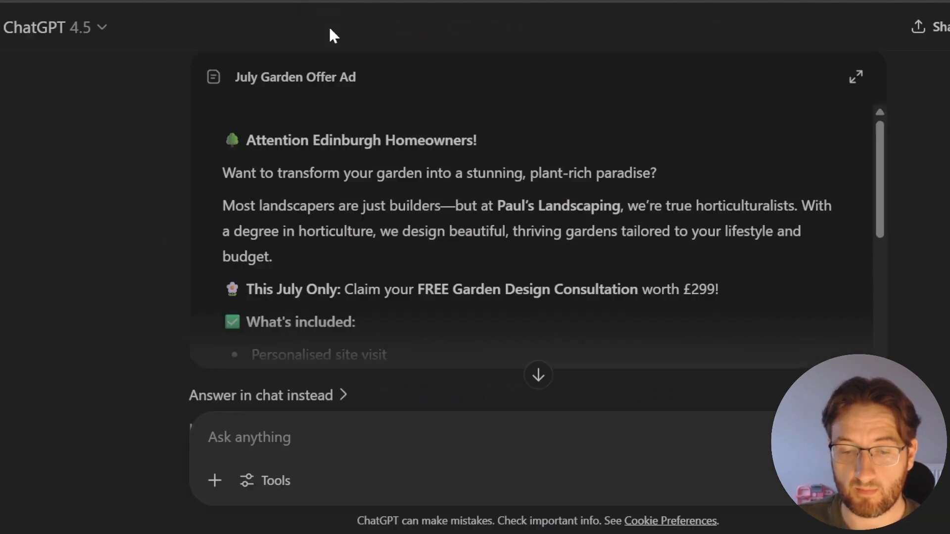
{"action": "scroll", "coordinate": [308, 293], "scroll_direction": "down", "scroll_amount": 4}
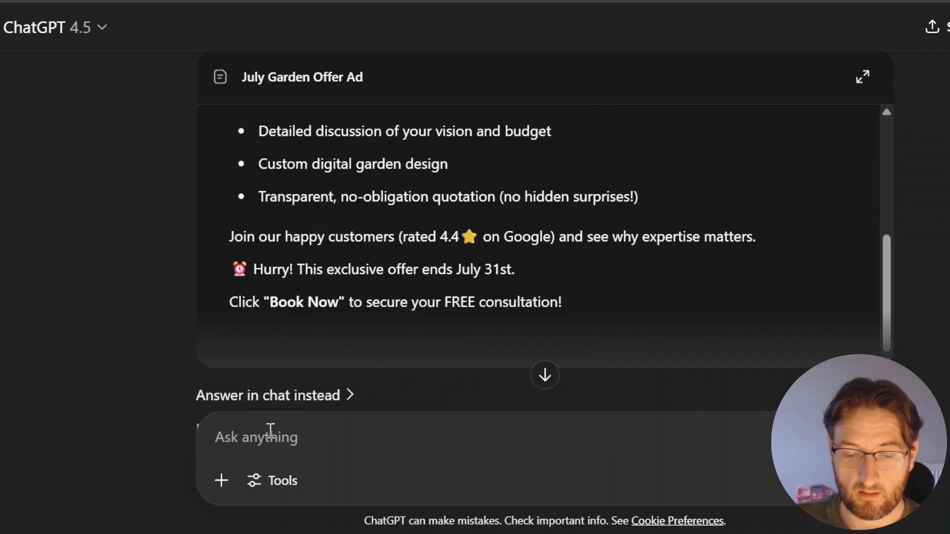
{"action": "scroll", "coordinate": [720, 367], "scroll_direction": "down", "scroll_amount": 3}
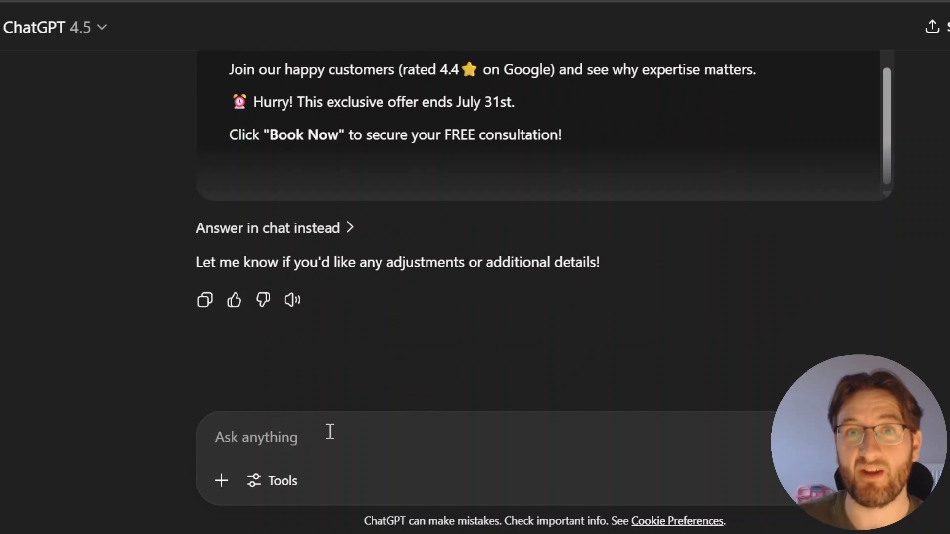
Step: Submit the follow-up prompt "Write 5 more" to request additional ad variations
{"action": "type", "text": "Wr"}
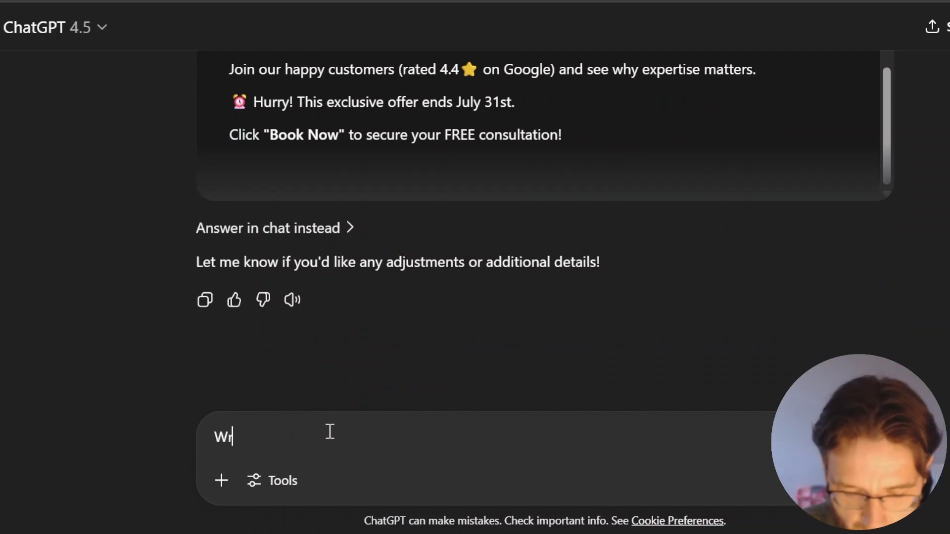
{"action": "type", "text": "ite 5 more"}
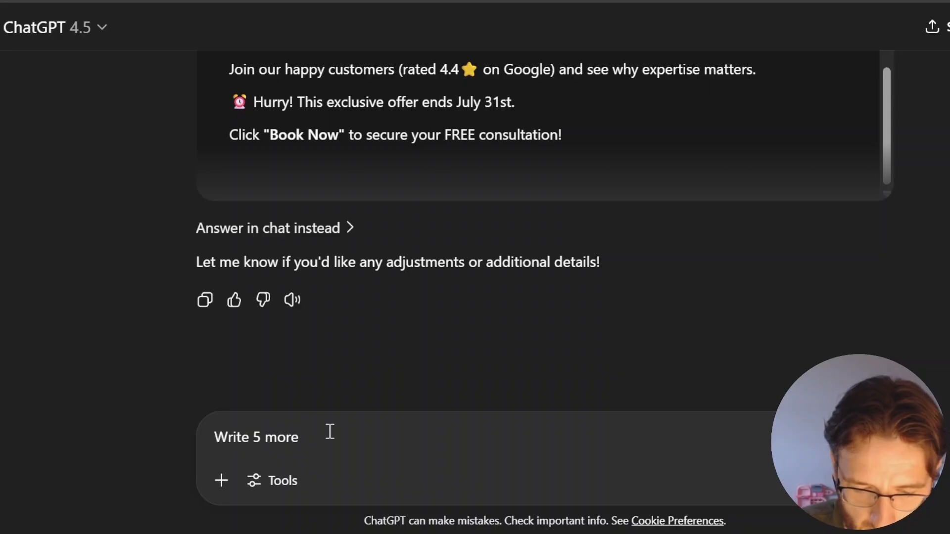
{"action": "key", "text": "Return"}
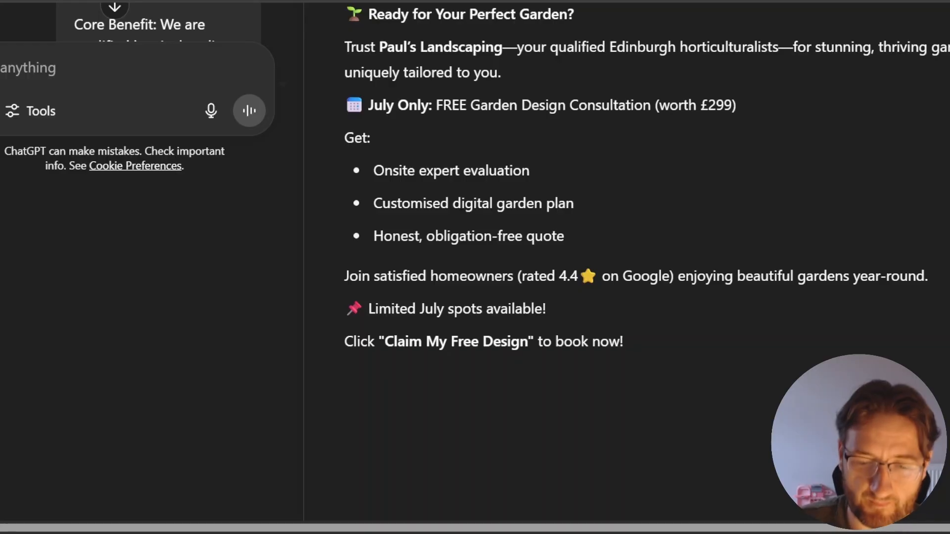
Step: Select and copy all the ad variations in the July Garden Offer Ad canvas
{"action": "scroll", "coordinate": [479, 314], "scroll_direction": "up", "scroll_amount": 20}
{"action": "left_click_drag", "start_coordinate": [556, 327], "coordinate": [348, 135]}
{"action": "scroll", "coordinate": [377, 281], "scroll_direction": "up", "scroll_amount": 10}
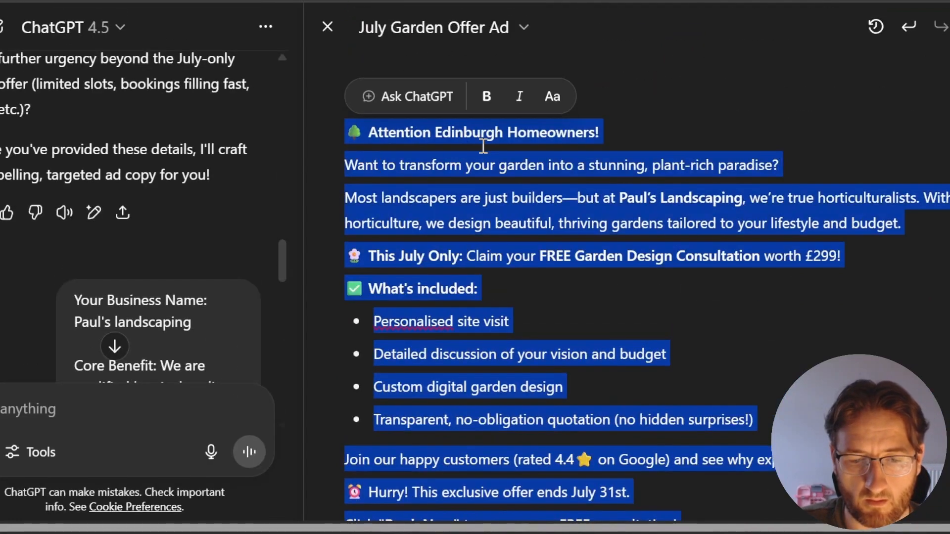
Step: Switch to the "Easily creating ads" Google Docs document and paste the copied ads on a new page below the ChatGPT line
{"action": "left_click", "coordinate": [311, 1]}
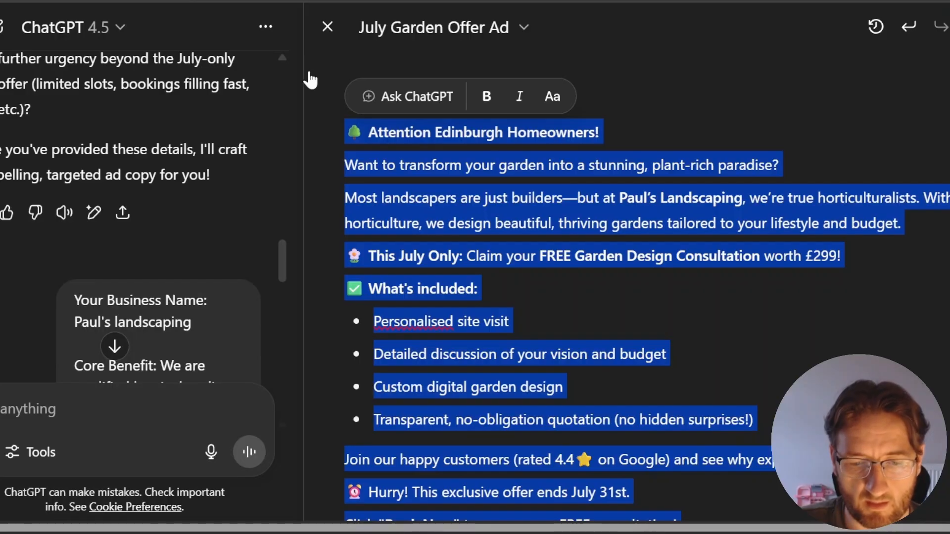
{"action": "scroll", "coordinate": [328, 362], "scroll_direction": "down", "scroll_amount": 8}
{"action": "scroll", "coordinate": [275, 261], "scroll_direction": "up", "scroll_amount": 6}
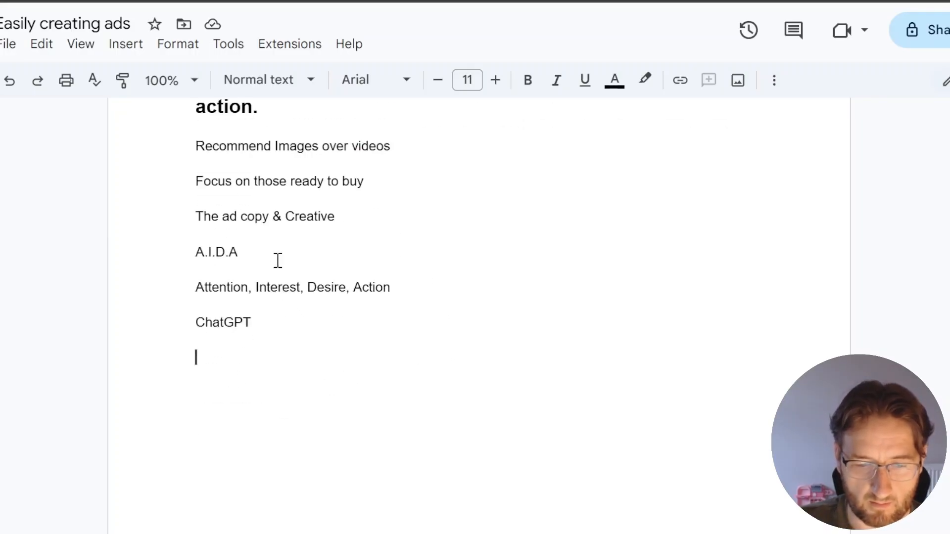
{"action": "key", "text": "Return"}
{"action": "key", "text": "Return"}
{"action": "key", "text": "Return"}
{"action": "key", "text": "Return"}
{"action": "scroll", "coordinate": [275, 261], "scroll_direction": "down", "scroll_amount": 4}
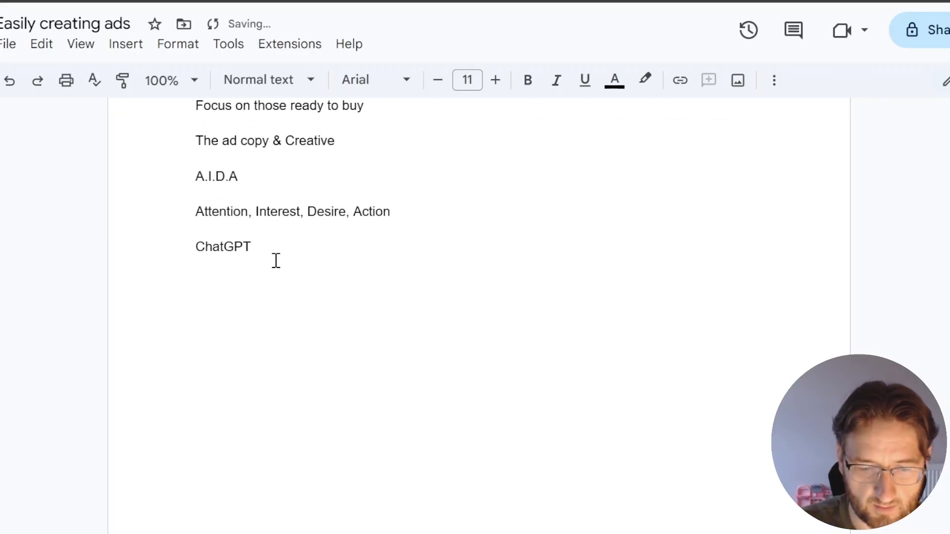
{"action": "key", "text": "Return"}
{"action": "key", "text": "Return"}
{"action": "key", "text": "Return"}
{"action": "key", "text": "Return"}
{"action": "key", "text": "Return"}
{"action": "key", "text": "Return"}
{"action": "scroll", "coordinate": [389, 341], "scroll_direction": "down", "scroll_amount": 3}
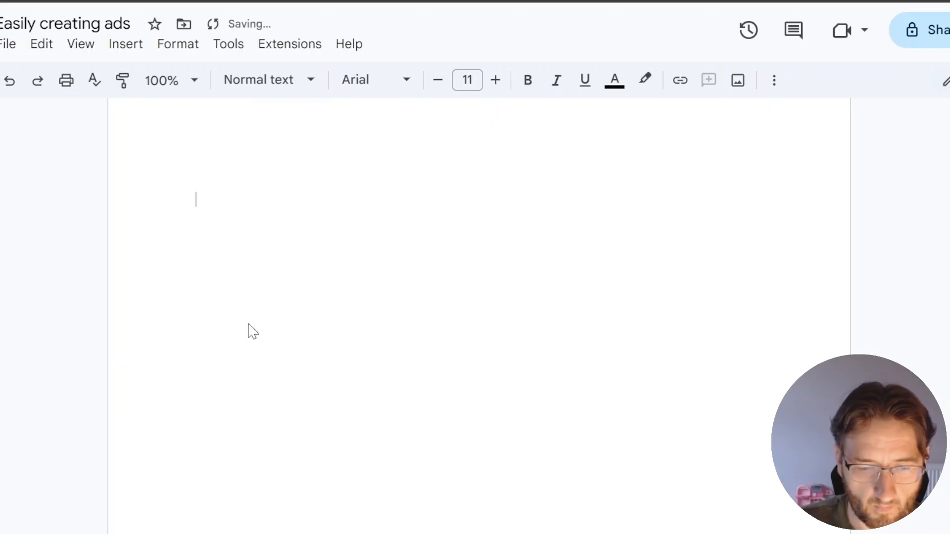
{"action": "right_click", "coordinate": [206, 215]}
{"action": "left_click", "coordinate": [254, 291]}
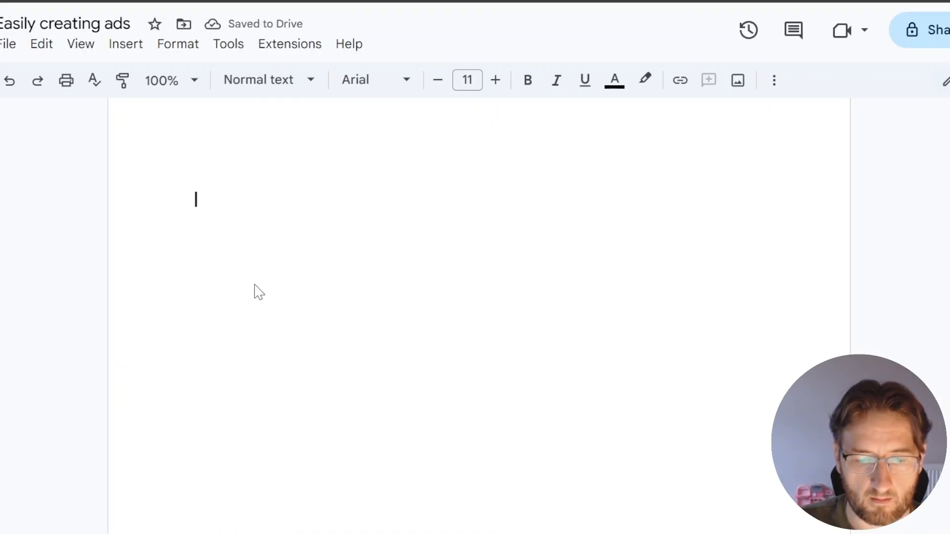
Step: Review the pasted ad variations in the document, including their headlines, offers and calls to action
{"action": "scroll", "coordinate": [276, 285], "scroll_direction": "up", "scroll_amount": 20}
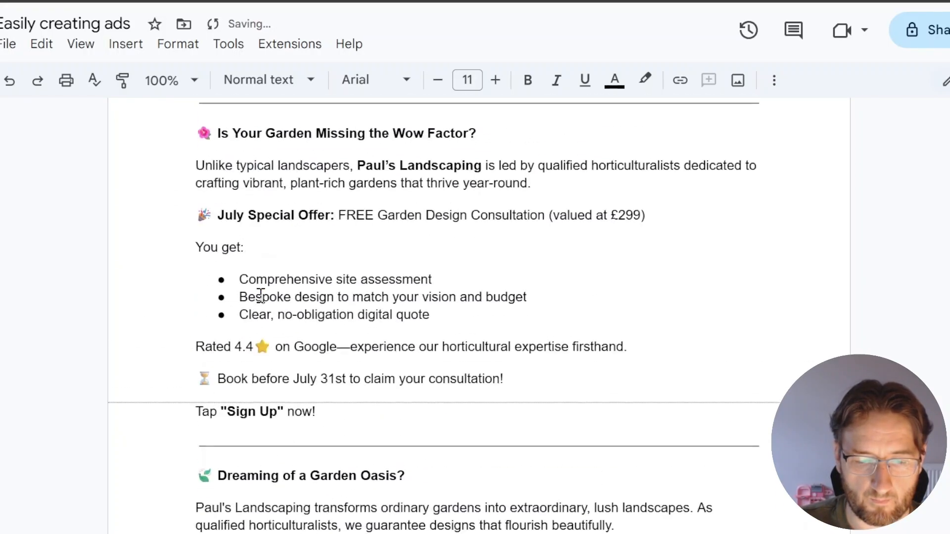
{"action": "scroll", "coordinate": [258, 295], "scroll_direction": "up", "scroll_amount": 8}
{"action": "scroll", "coordinate": [252, 255], "scroll_direction": "down", "scroll_amount": 8}
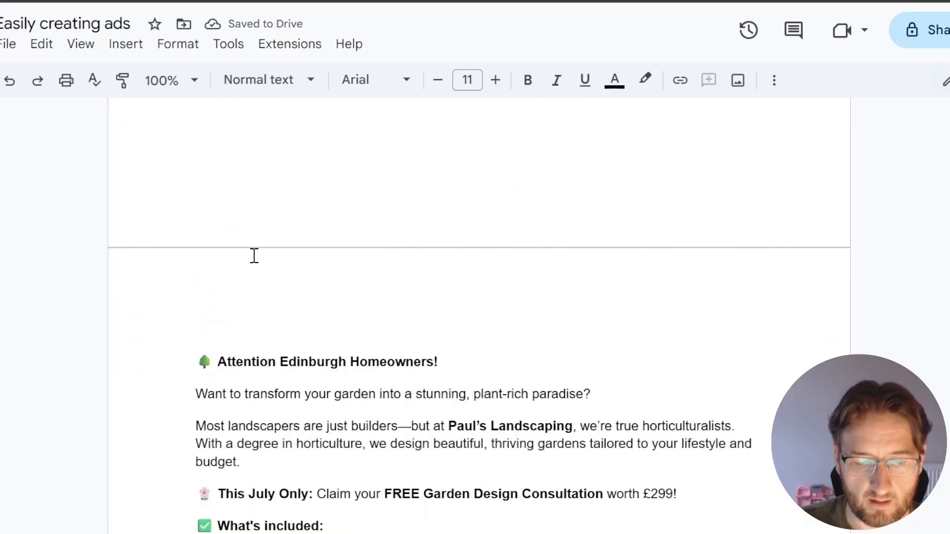
{"action": "scroll", "coordinate": [252, 191], "scroll_direction": "down", "scroll_amount": 16}
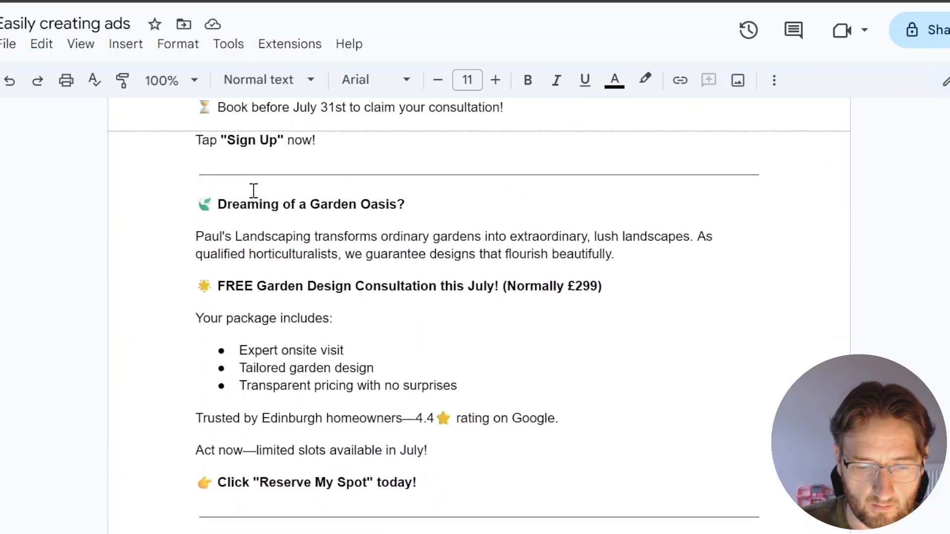
{"action": "scroll", "coordinate": [251, 193], "scroll_direction": "down", "scroll_amount": 20}
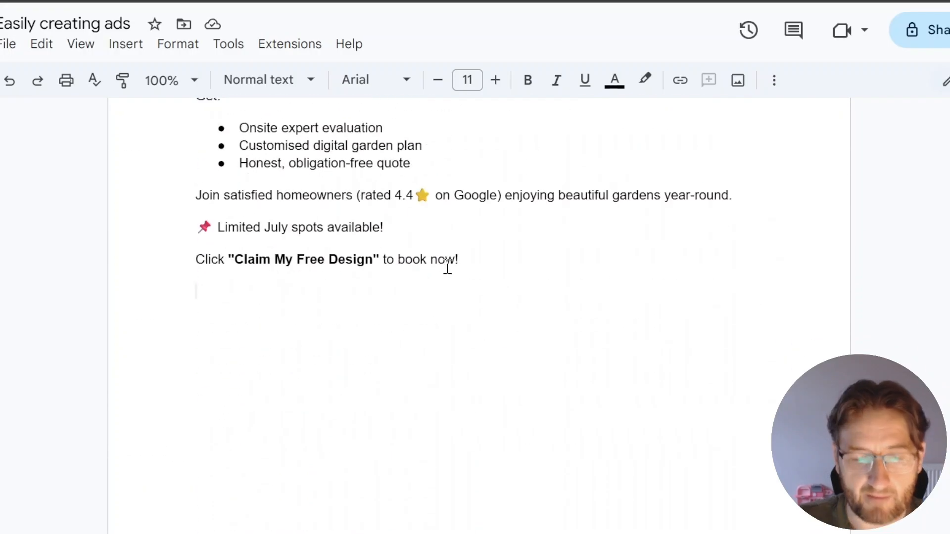
{"action": "scroll", "coordinate": [484, 257], "scroll_direction": "up", "scroll_amount": 10}
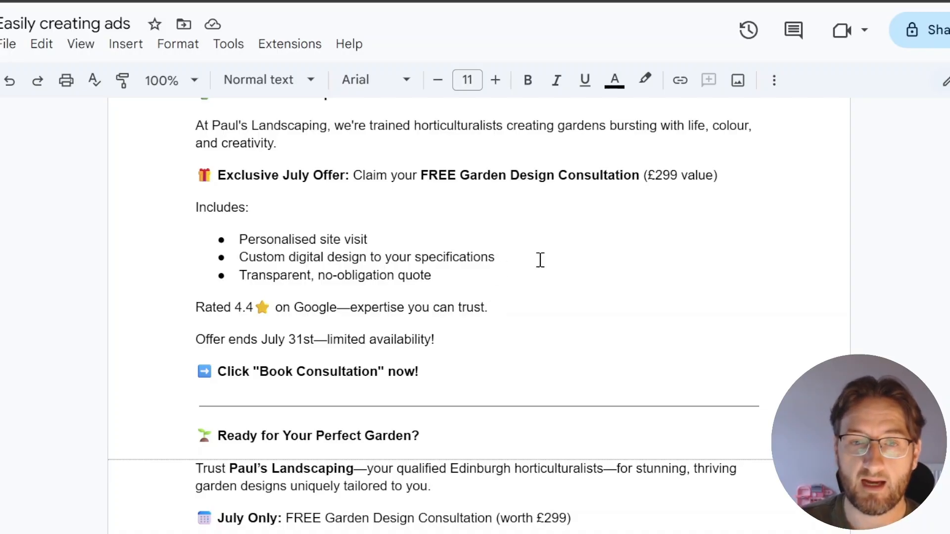
{"action": "scroll", "coordinate": [382, 304], "scroll_direction": "down", "scroll_amount": 2}
{"action": "scroll", "coordinate": [381, 391], "scroll_direction": "down", "scroll_amount": 4}
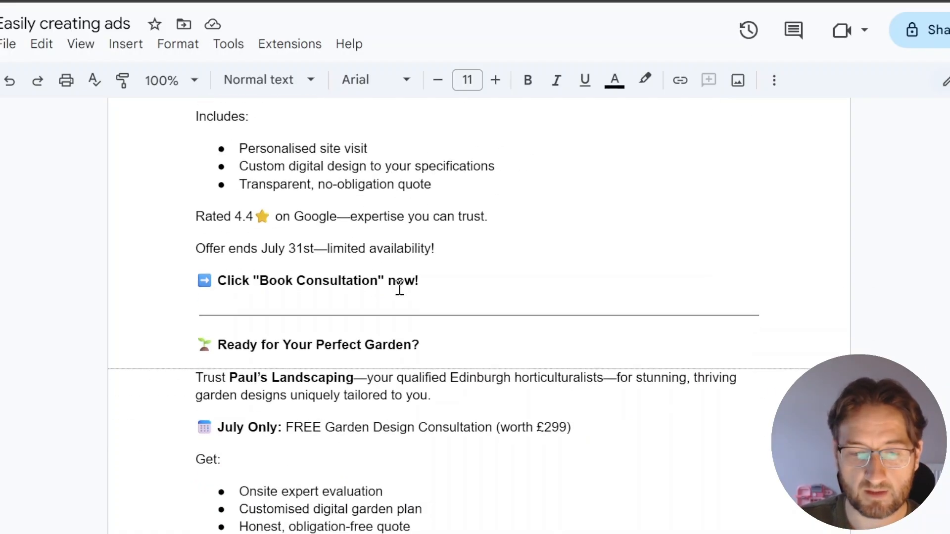
{"action": "scroll", "coordinate": [303, 397], "scroll_direction": "up", "scroll_amount": 12}
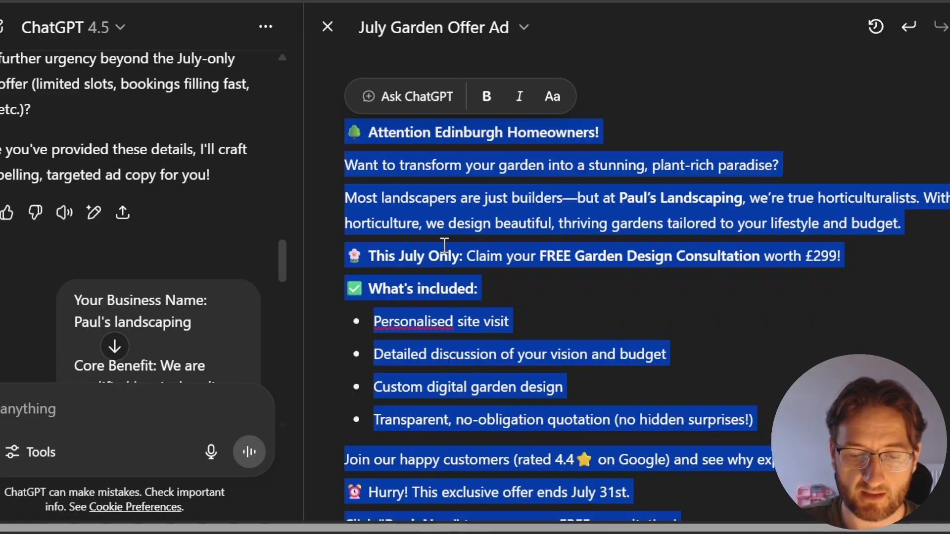
Step: Close the July Garden Offer Ad canvas and submit the prompt "Now create 5 headlines remember we only have 40 characters to work with"
{"action": "scroll", "coordinate": [306, 41], "scroll_direction": "down", "scroll_amount": 5}
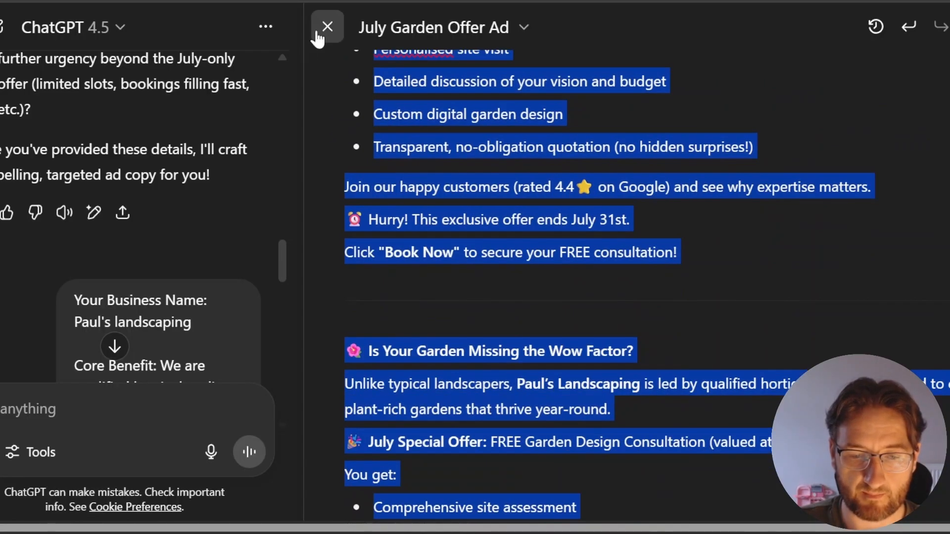
{"action": "left_click", "coordinate": [317, 30]}
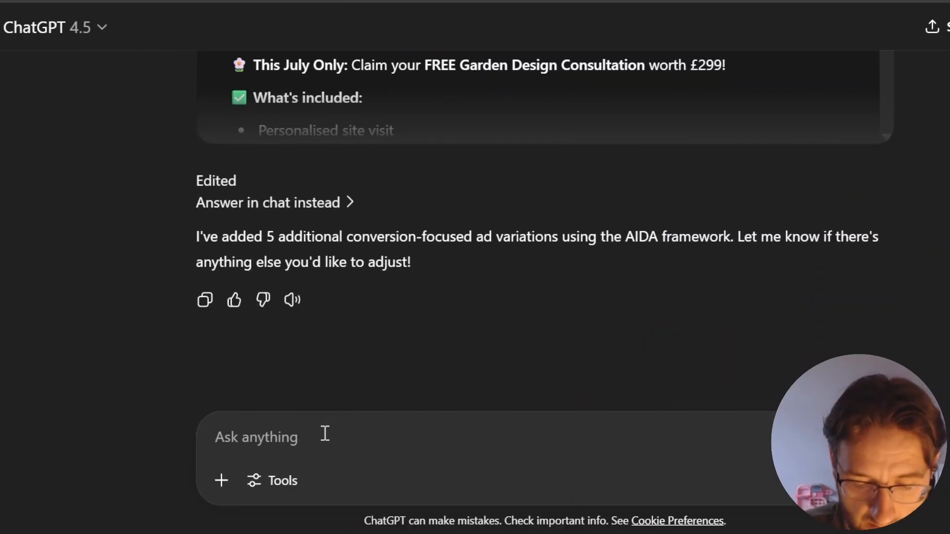
{"action": "type", "text": "Now cre"}
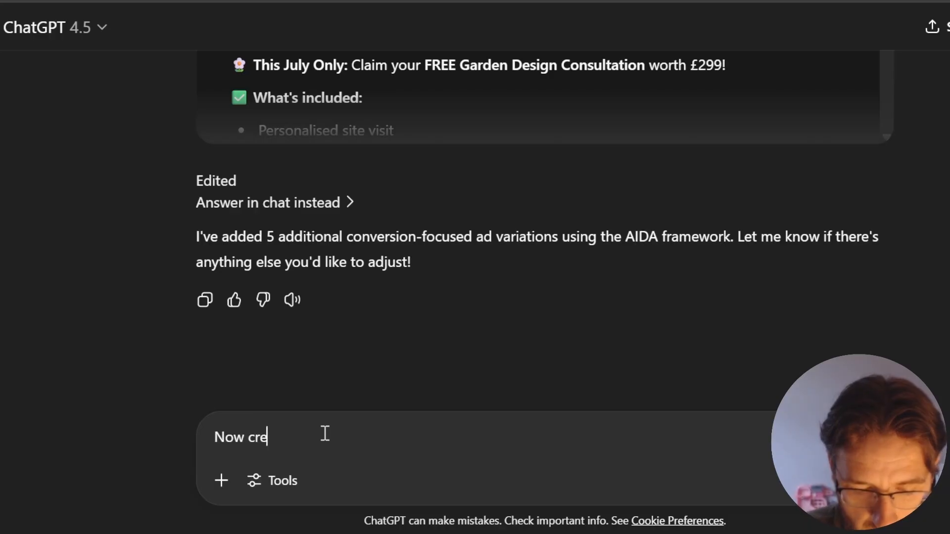
{"action": "type", "text": "ate 5"}
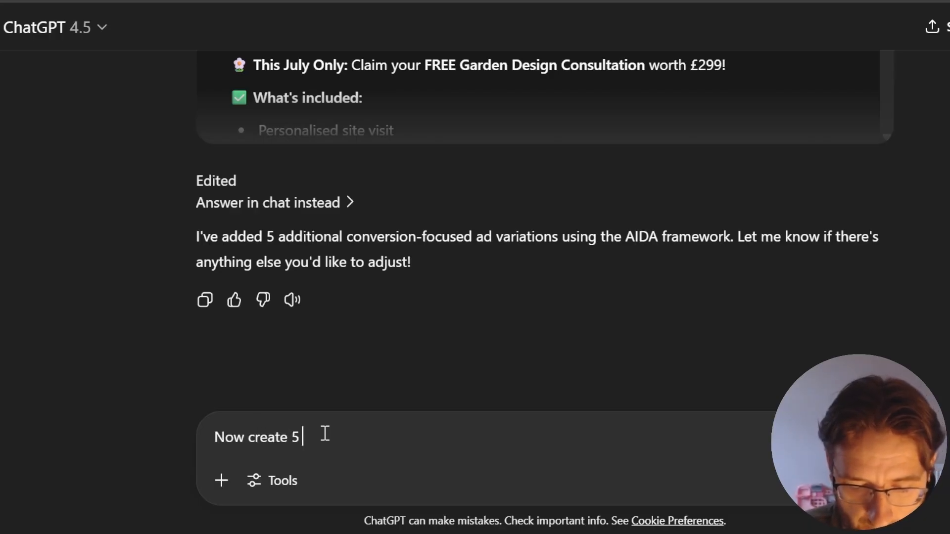
{"action": "type", "text": " headlines"}
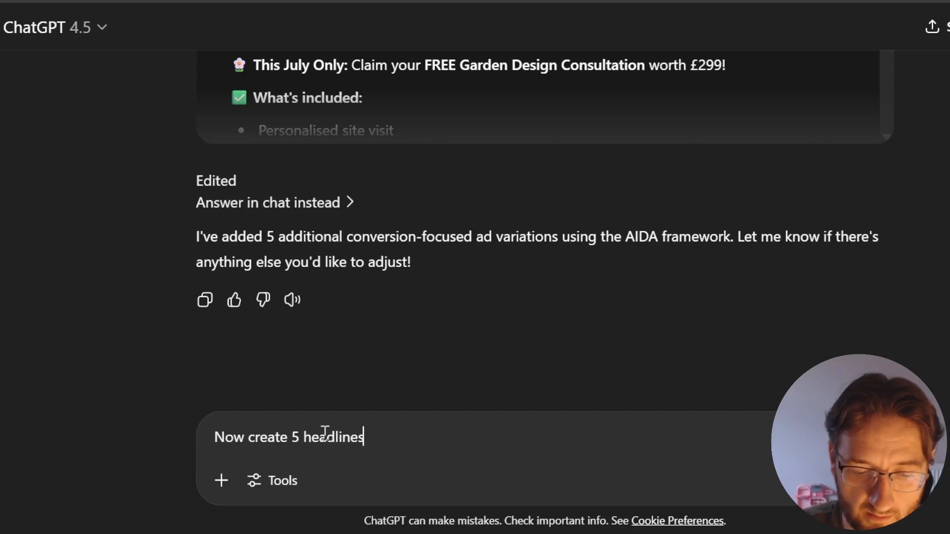
{"action": "type", "text": "re"}
{"action": "type", "text": "me"}
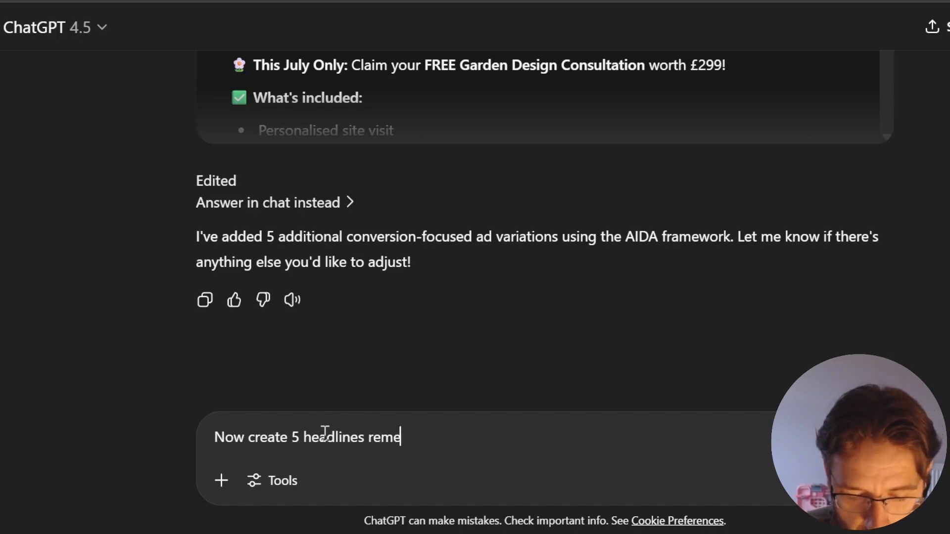
{"action": "type", "text": "mber we"}
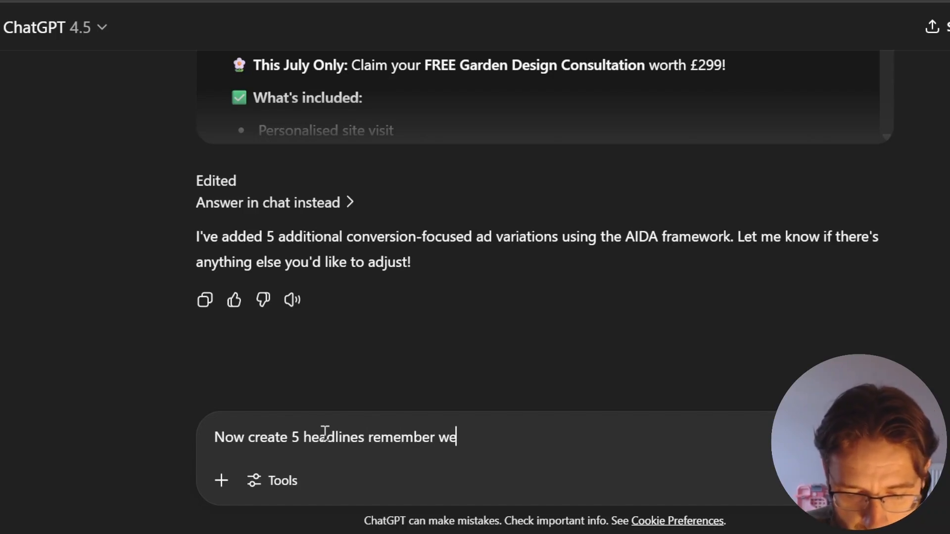
{"action": "type", "text": " only ha"}
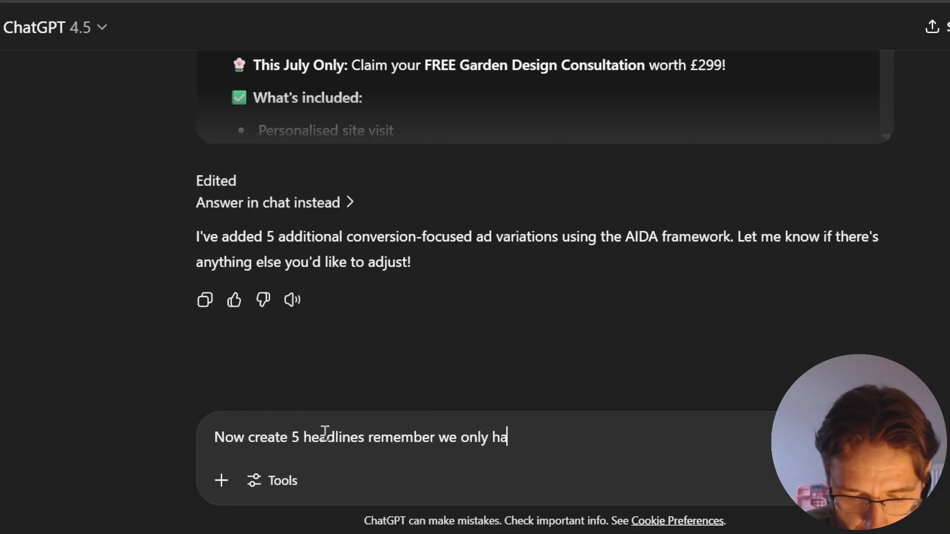
{"action": "type", "text": "ve 40 char"}
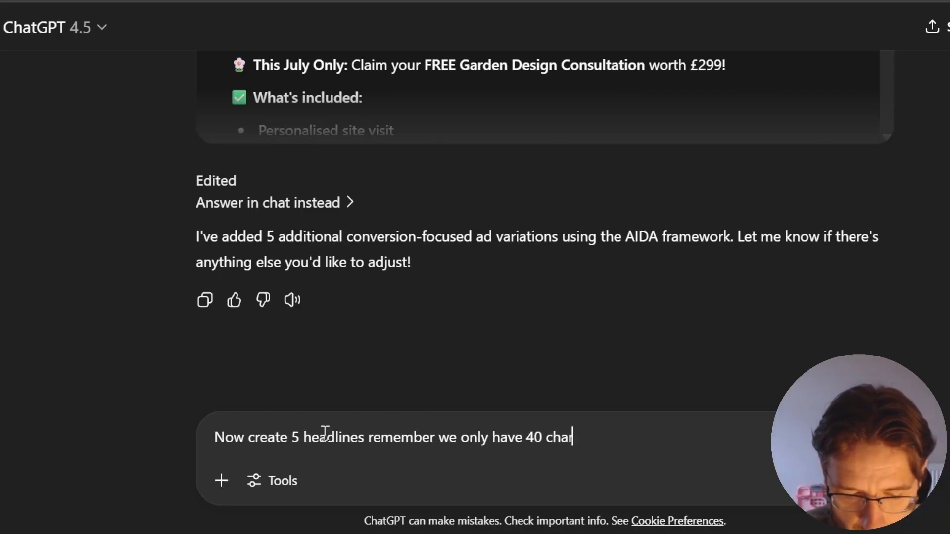
{"action": "type", "text": "acters to "}
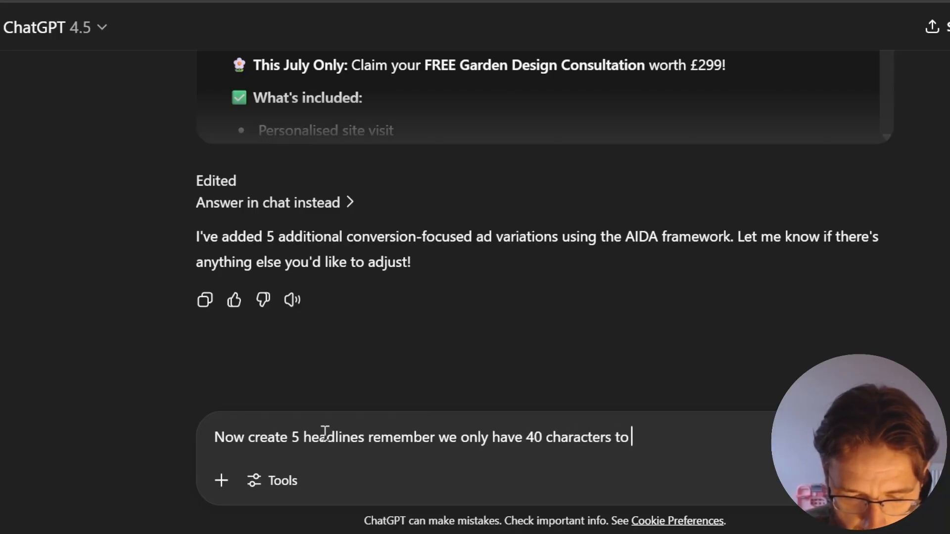
{"action": "type", "text": "work with"}
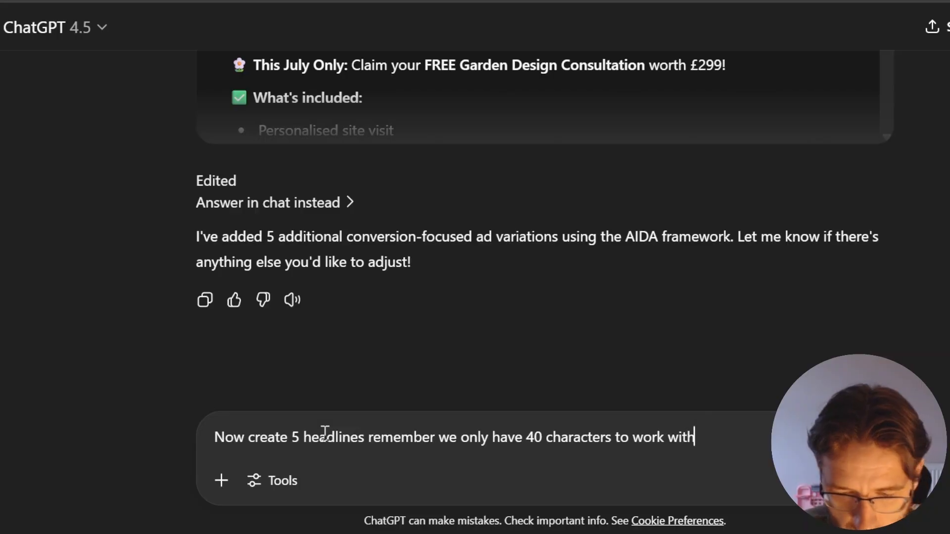
{"action": "key", "text": "Return"}
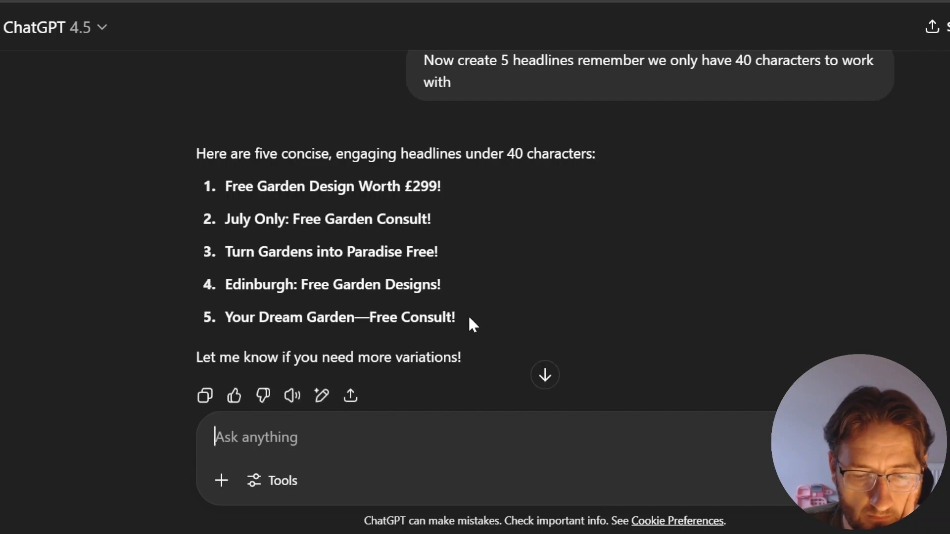
Step: Copy the five generated headlines and paste them below the last ad in the "Easily creating ads" Google Docs document
{"action": "left_click_drag", "start_coordinate": [470, 322], "coordinate": [221, 192]}
{"action": "key", "text": "ctrl+c"}
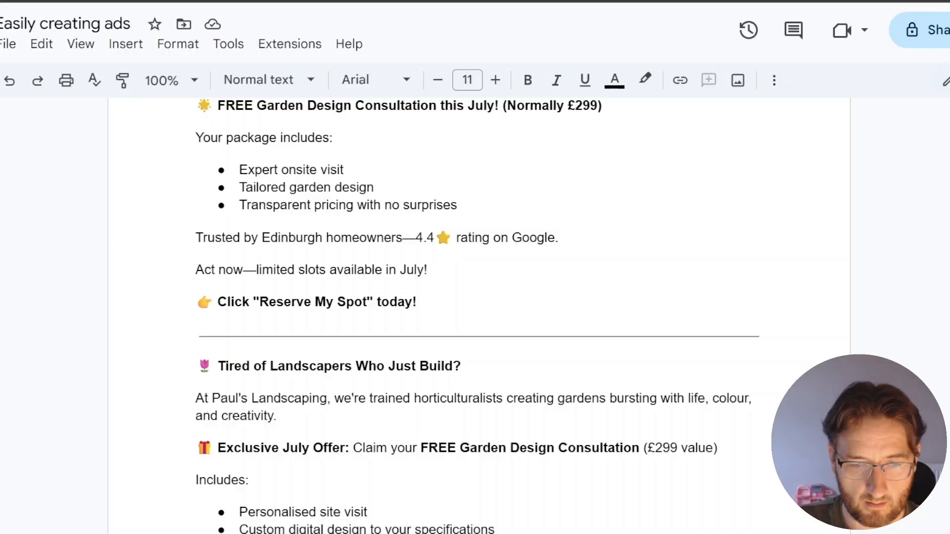
{"action": "scroll", "coordinate": [429, 309], "scroll_direction": "down", "scroll_amount": 10}
{"action": "scroll", "coordinate": [252, 310], "scroll_direction": "up", "scroll_amount": 3}
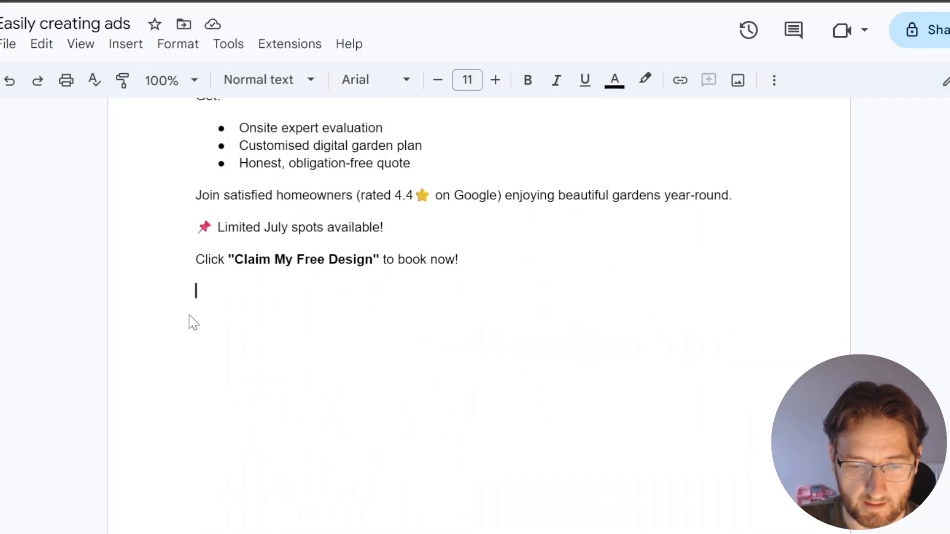
{"action": "right_click", "coordinate": [203, 294]}
{"action": "left_click", "coordinate": [269, 308]}
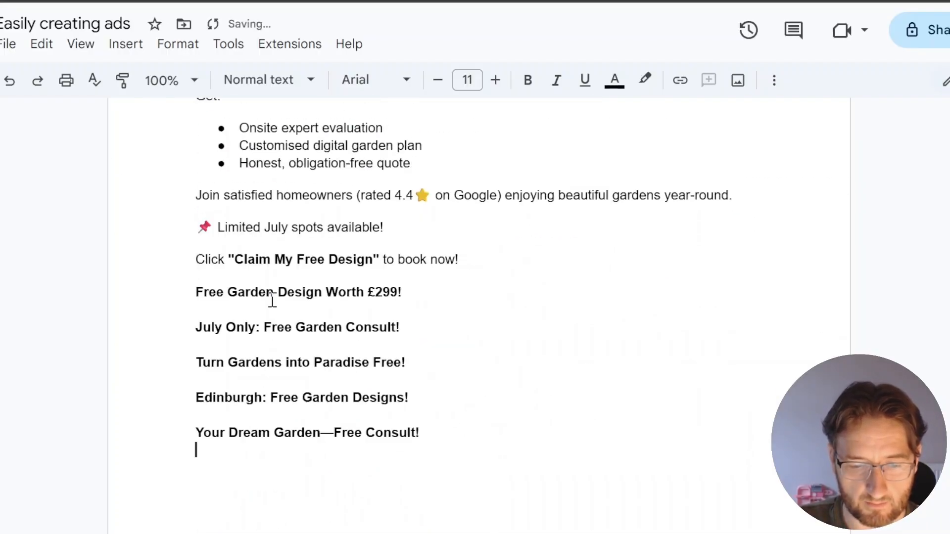
{"action": "scroll", "coordinate": [517, 328], "scroll_direction": "up", "scroll_amount": 10}
{"action": "scroll", "coordinate": [516, 328], "scroll_direction": "up", "scroll_amount": 15}
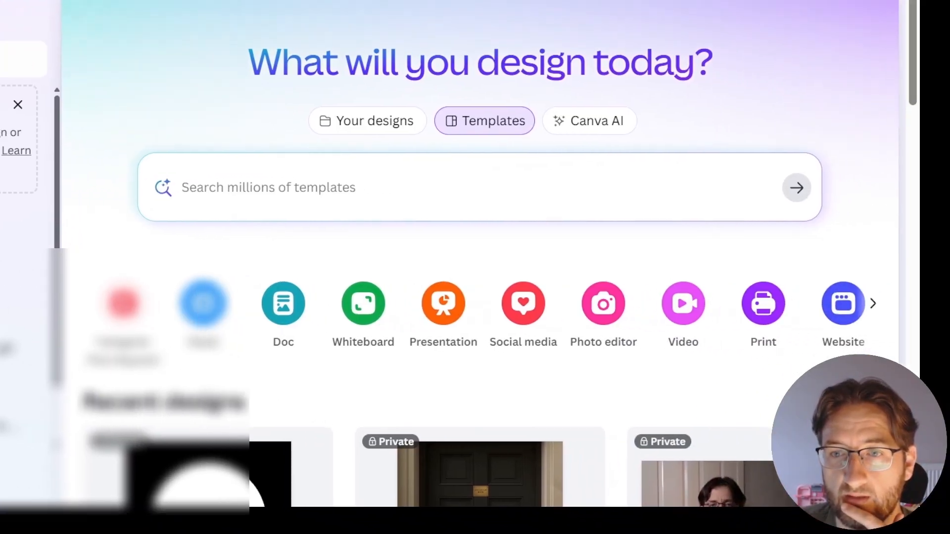
Step: Switch to Canva and create a new custom-size design of 1080 × 1080 px
{"action": "left_click", "coordinate": [871, 302]}
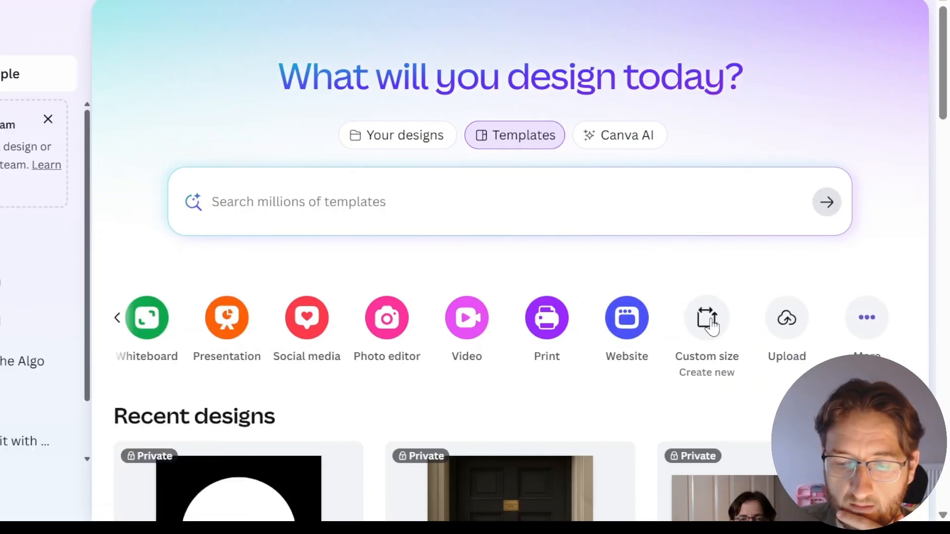
{"action": "left_click", "coordinate": [710, 323]}
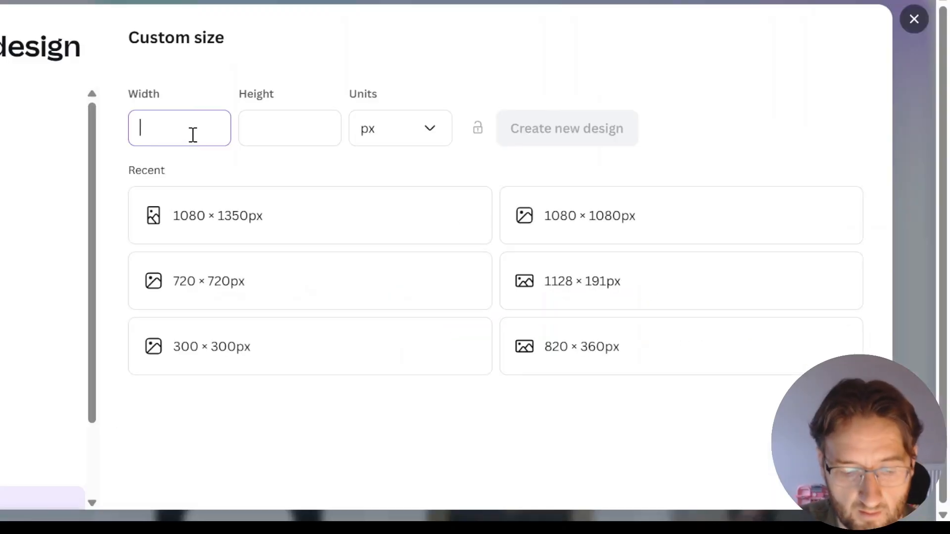
{"action": "type", "text": "1080"}
{"action": "left_click", "coordinate": [278, 124]}
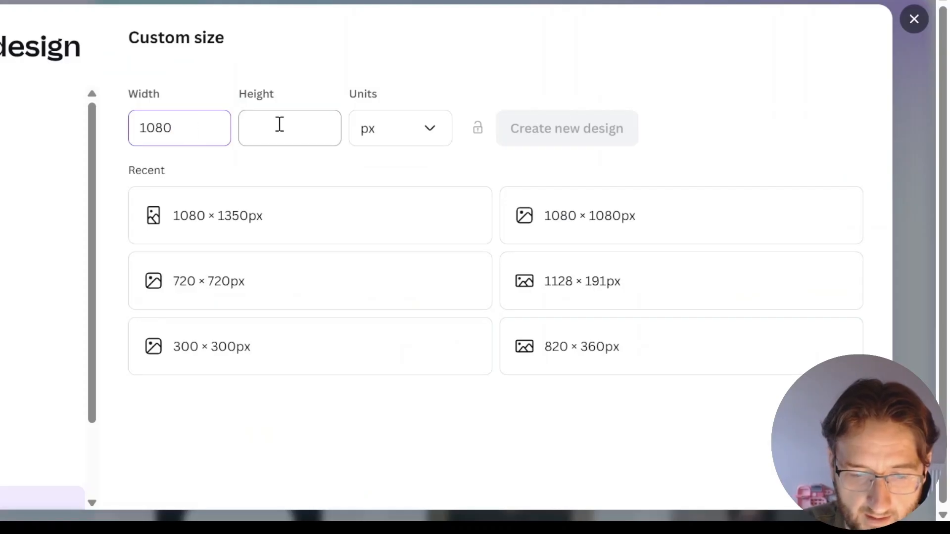
{"action": "type", "text": "1080"}
{"action": "left_click", "coordinate": [572, 131]}
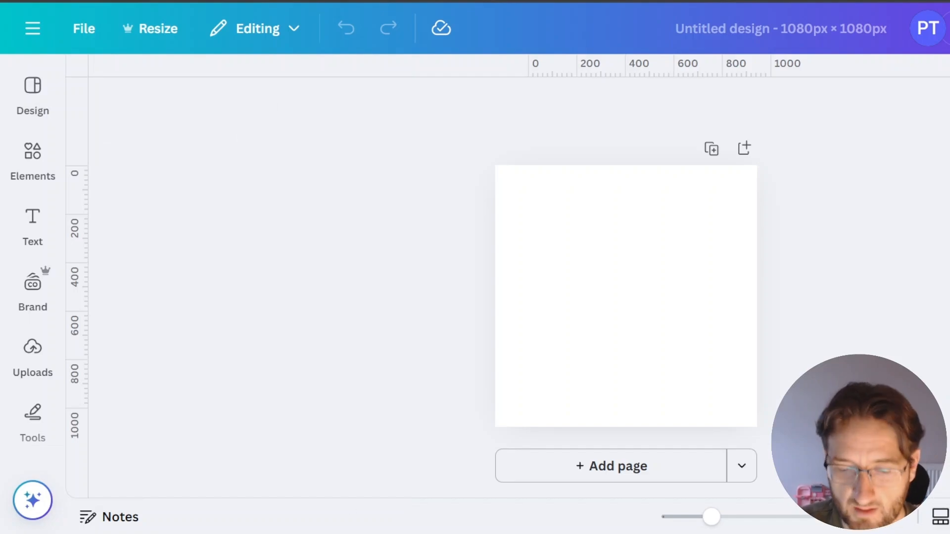
{"action": "mouse_move", "coordinate": [712, 518]}
{"action": "left_mouse_down"}
{"action": "mouse_move", "coordinate": [778, 520]}
{"action": "mouse_move", "coordinate": [731, 521]}
{"action": "left_mouse_up"}
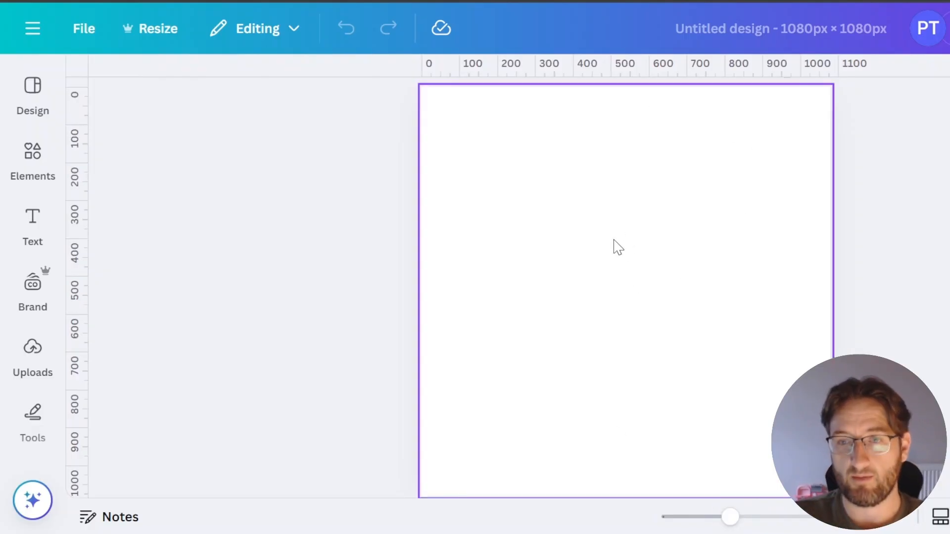
Step: Search the design templates for "garden design ad"
{"action": "left_click", "coordinate": [33, 225]}
{"action": "left_click", "coordinate": [32, 92]}
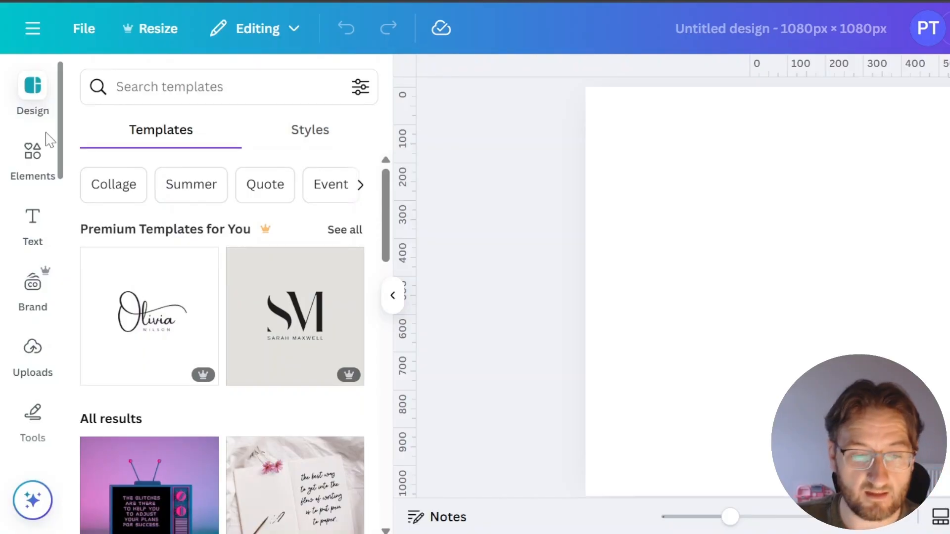
{"action": "left_click", "coordinate": [171, 94]}
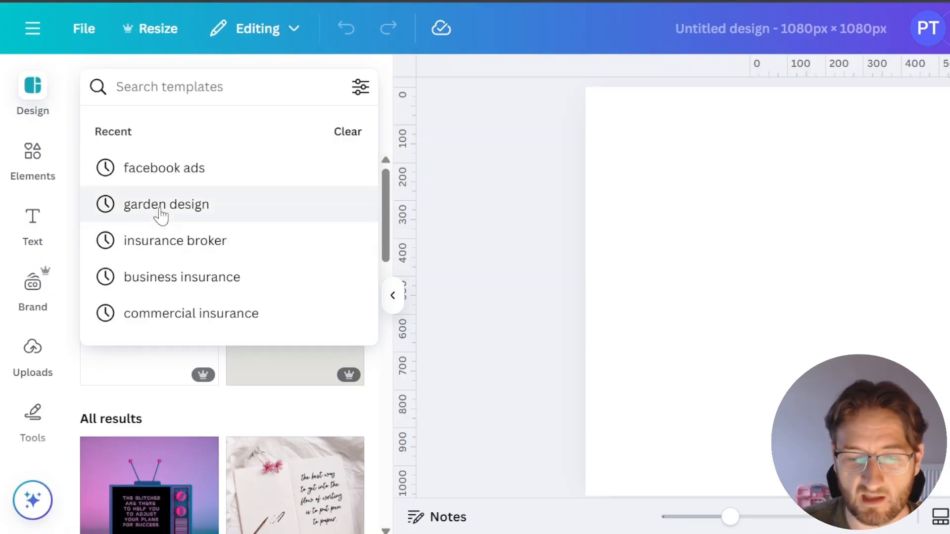
{"action": "left_click", "coordinate": [180, 207]}
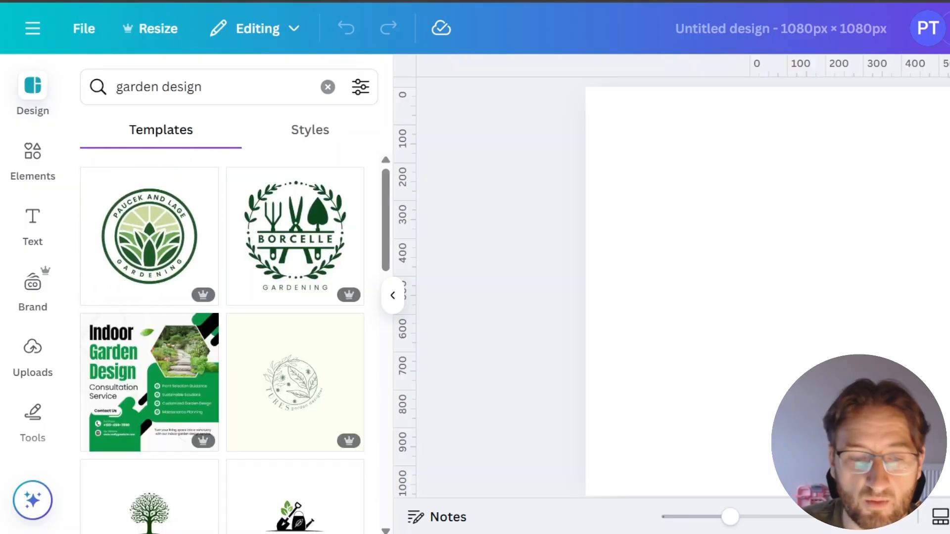
{"action": "left_click", "coordinate": [239, 96]}
{"action": "type", "text": "ad"}
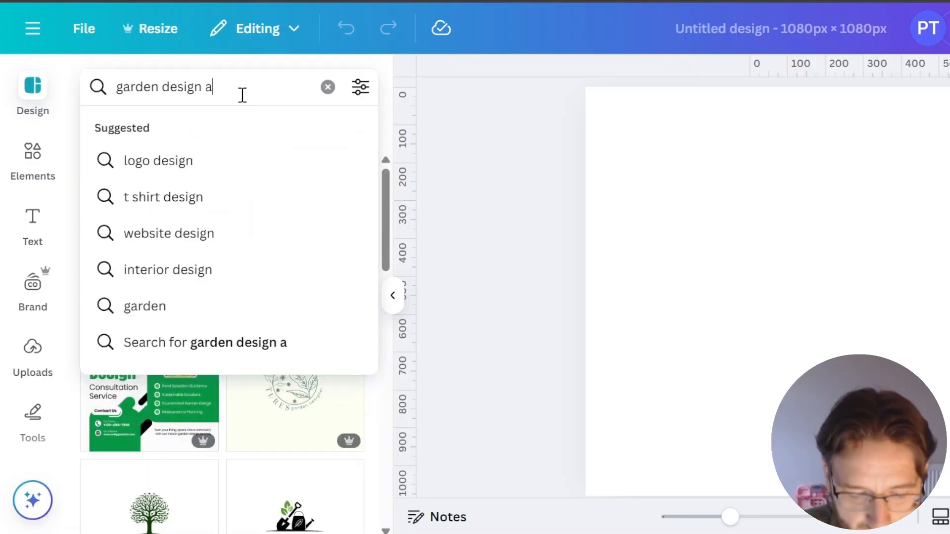
{"action": "key", "text": "Return"}
Step: Browse the template results and apply the green and yellow "Garden Landscaping Design Packages" template to the page
{"action": "scroll", "coordinate": [178, 200], "scroll_direction": "down", "scroll_amount": 2}
{"action": "scroll", "coordinate": [178, 203], "scroll_direction": "down", "scroll_amount": 5}
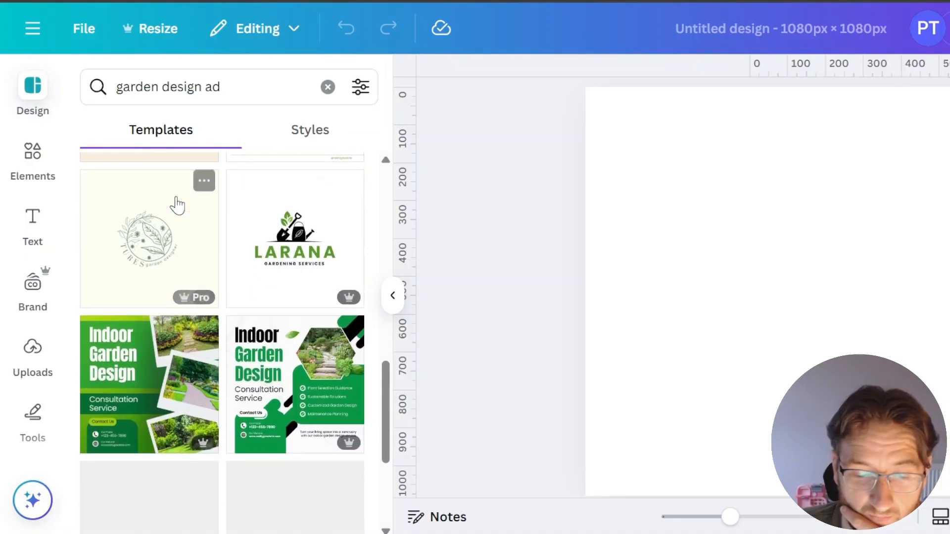
{"action": "scroll", "coordinate": [175, 207], "scroll_direction": "down", "scroll_amount": 2}
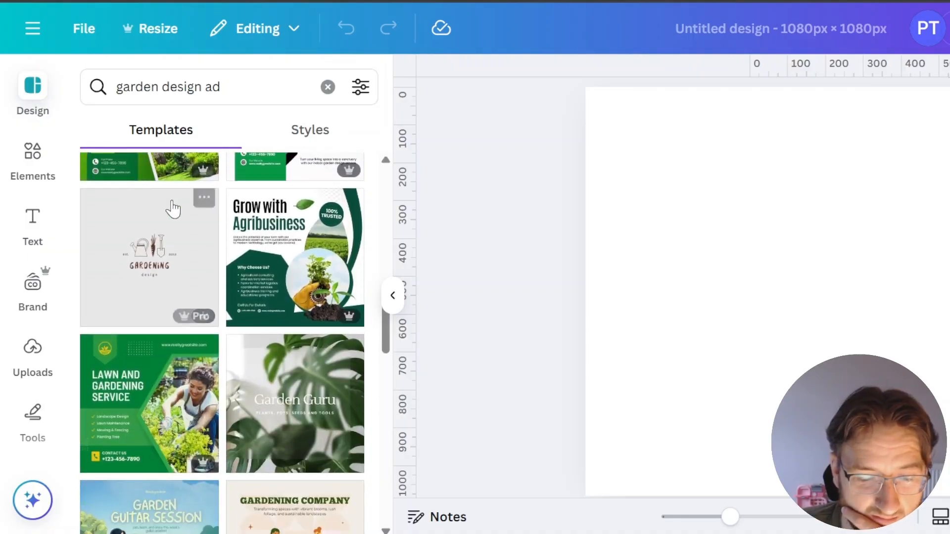
{"action": "scroll", "coordinate": [173, 208], "scroll_direction": "up", "scroll_amount": 2}
{"action": "scroll", "coordinate": [172, 213], "scroll_direction": "down", "scroll_amount": 12}
{"action": "scroll", "coordinate": [170, 212], "scroll_direction": "down", "scroll_amount": 8}
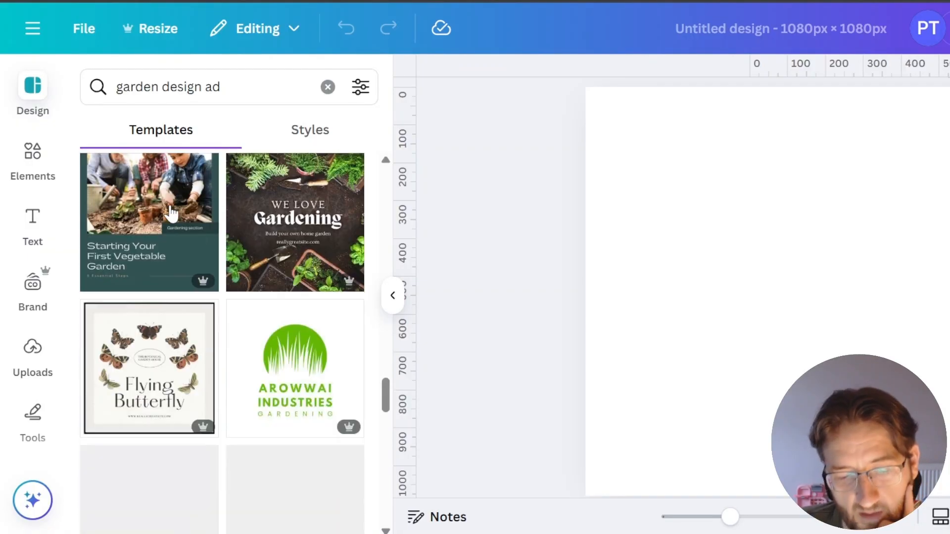
{"action": "scroll", "coordinate": [171, 212], "scroll_direction": "down", "scroll_amount": 3}
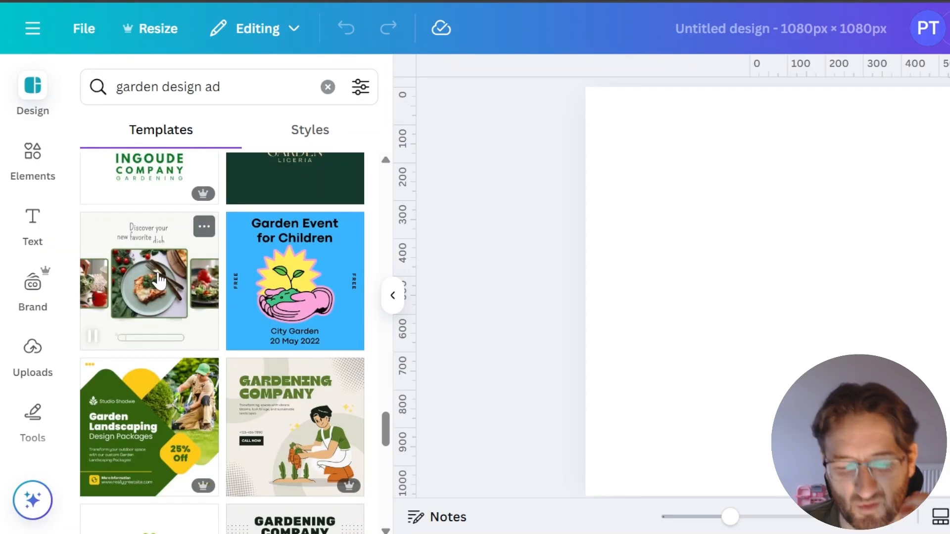
{"action": "left_click", "coordinate": [148, 433]}
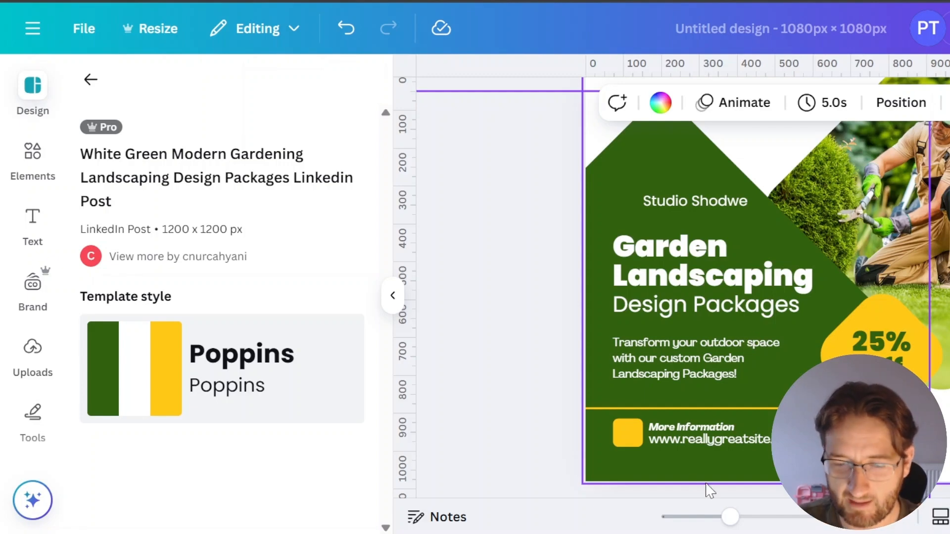
{"action": "scroll", "coordinate": [765, 287], "scroll_direction": "up", "scroll_amount": 2}
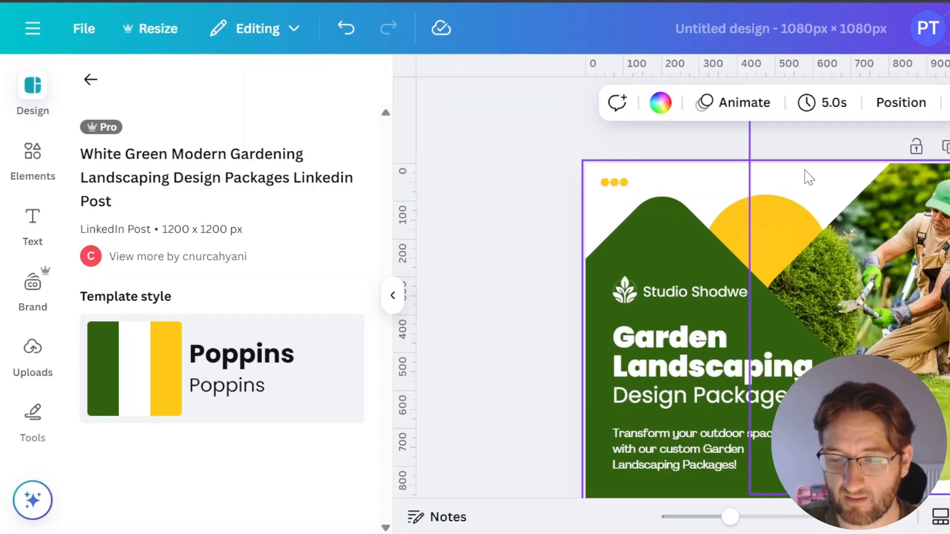
{"action": "scroll", "coordinate": [765, 297], "scroll_direction": "down", "scroll_amount": 3}
{"action": "scroll", "coordinate": [765, 296], "scroll_direction": "up", "scroll_amount": 3}
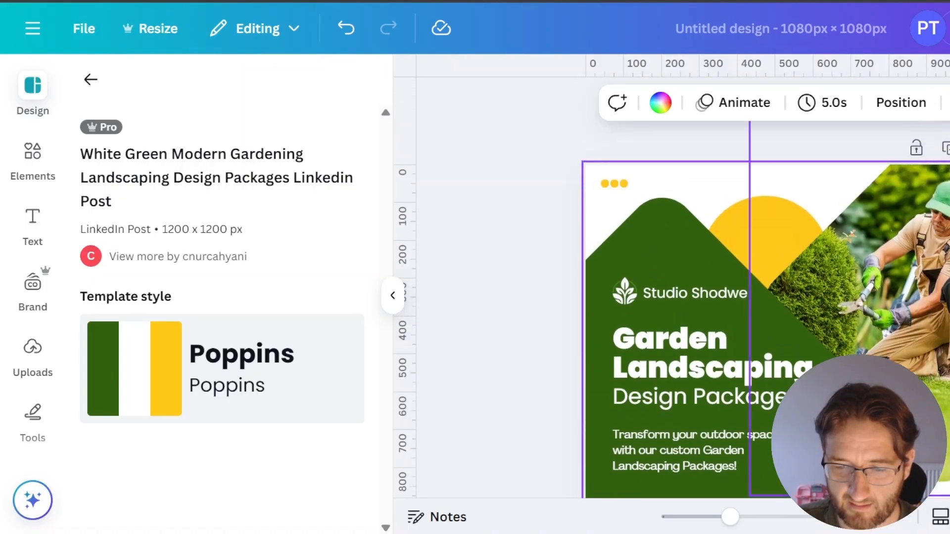
Step: Add the "Professional Gardening Service" template as page 2 and delete its Book Now button, 30% off badge and service labels
{"action": "left_click_drag", "start_coordinate": [296, 334], "coordinate": [707, 184]}
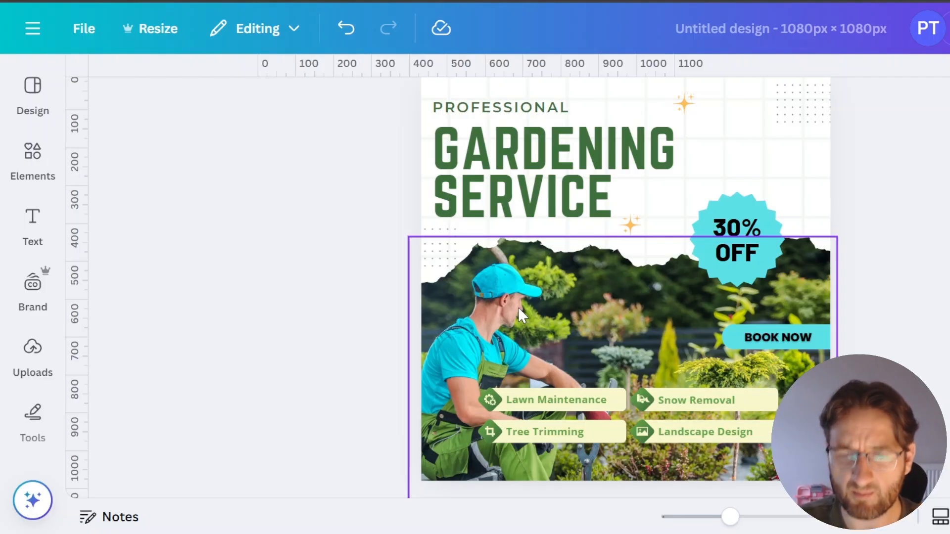
{"action": "double_click", "coordinate": [786, 338]}
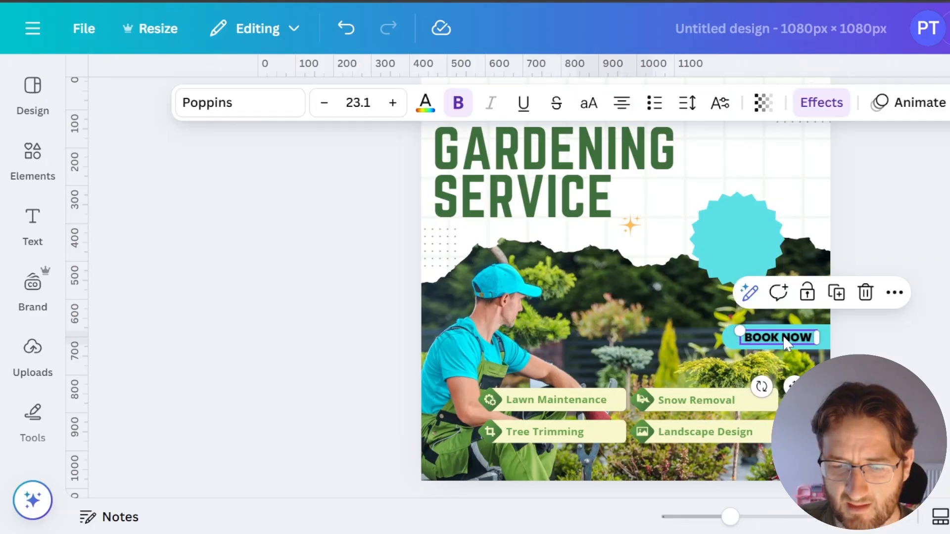
{"action": "key", "text": "Escape"}
{"action": "key", "text": "Delete"}
{"action": "left_click", "coordinate": [733, 248]}
{"action": "key", "text": "Delete"}
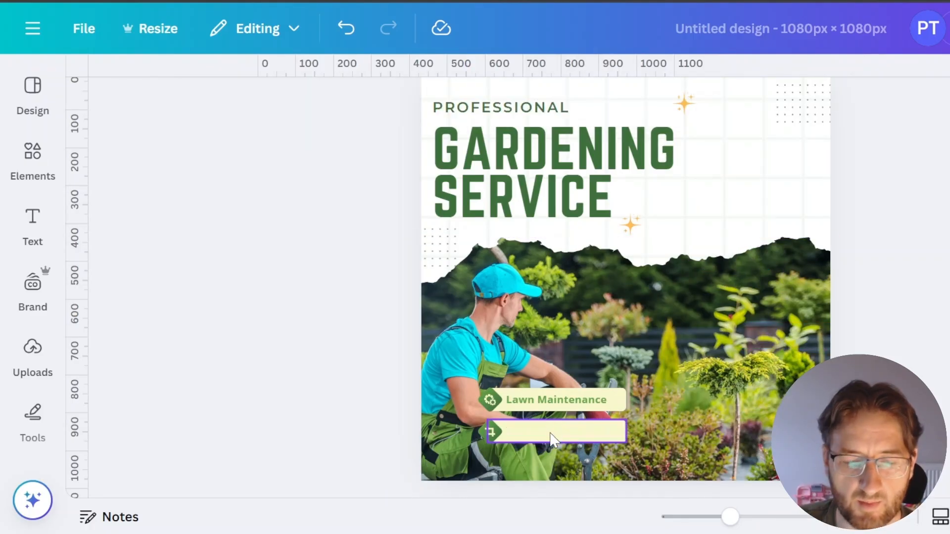
{"action": "left_click", "coordinate": [551, 435]}
{"action": "key", "text": "Delete"}
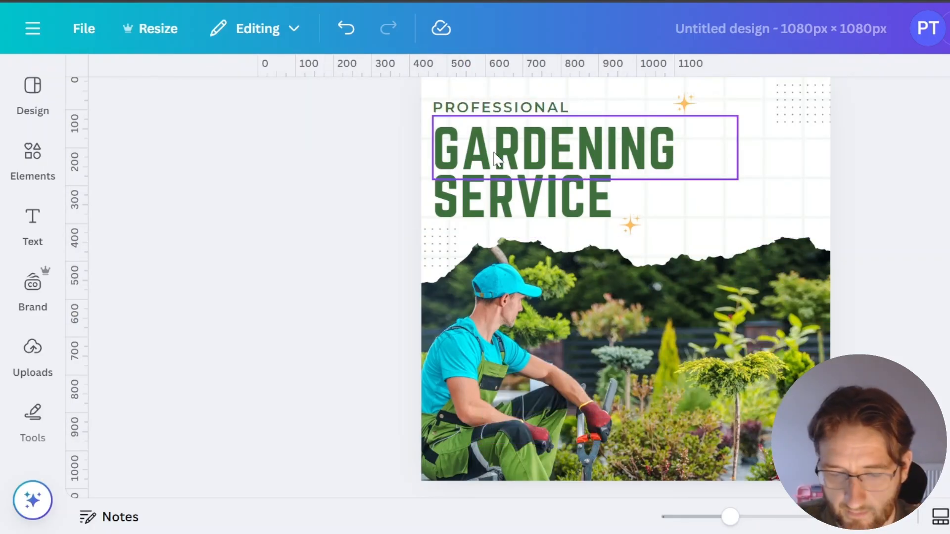
Step: Rewrite the two-line heading on page 2 as "FREE GARDEN DESIGN" and group its two lines
{"action": "double_click", "coordinate": [496, 158]}
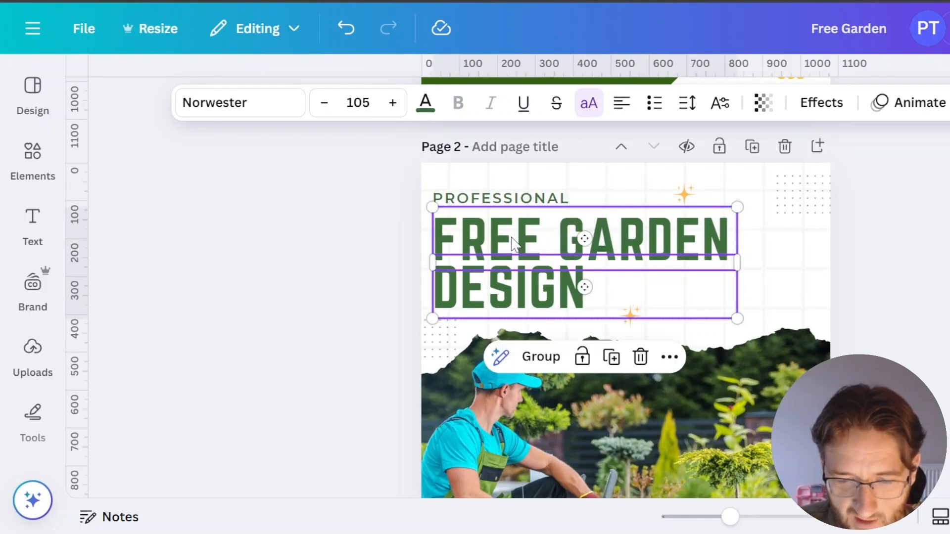
{"action": "right_click", "coordinate": [544, 301]}
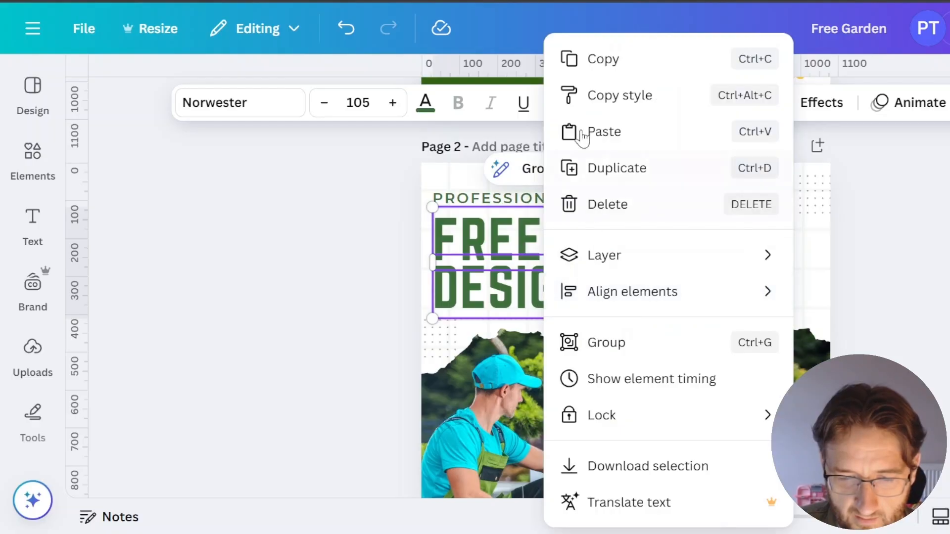
{"action": "key", "text": "ctrl+g"}
Step: Replace "PROFESSIONAL" with "WORTH £299" and place it underneath the heading, moving the heading up to make room
{"action": "double_click", "coordinate": [509, 200]}
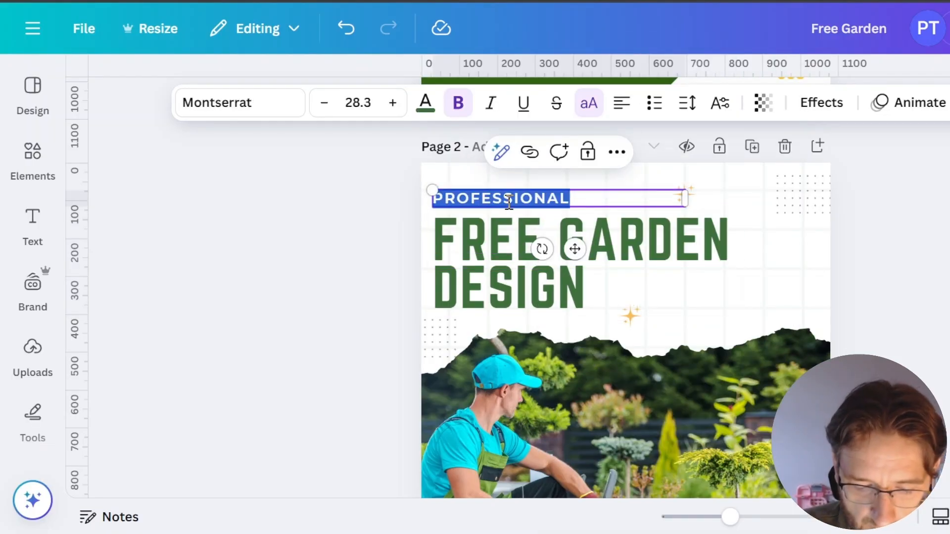
{"action": "type", "text": "WORTH £299"}
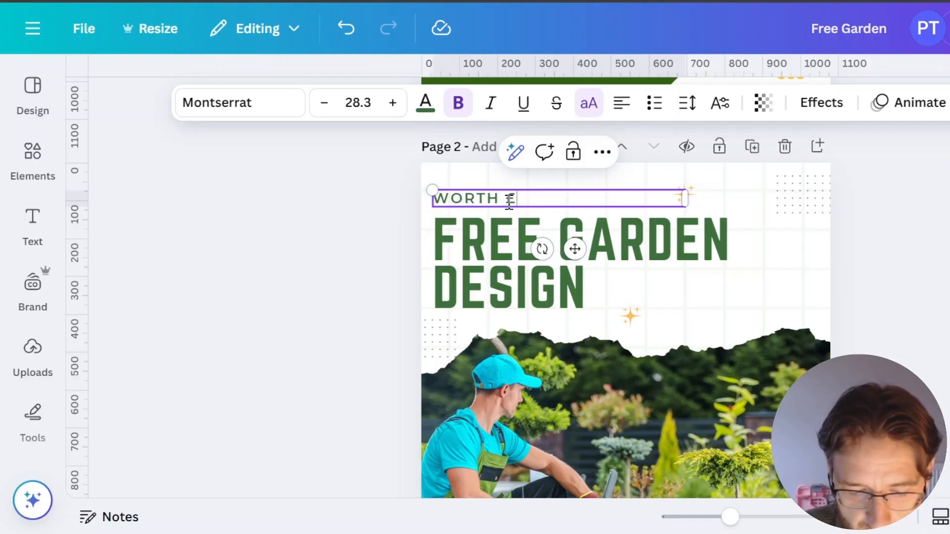
{"action": "left_click", "coordinate": [527, 265]}
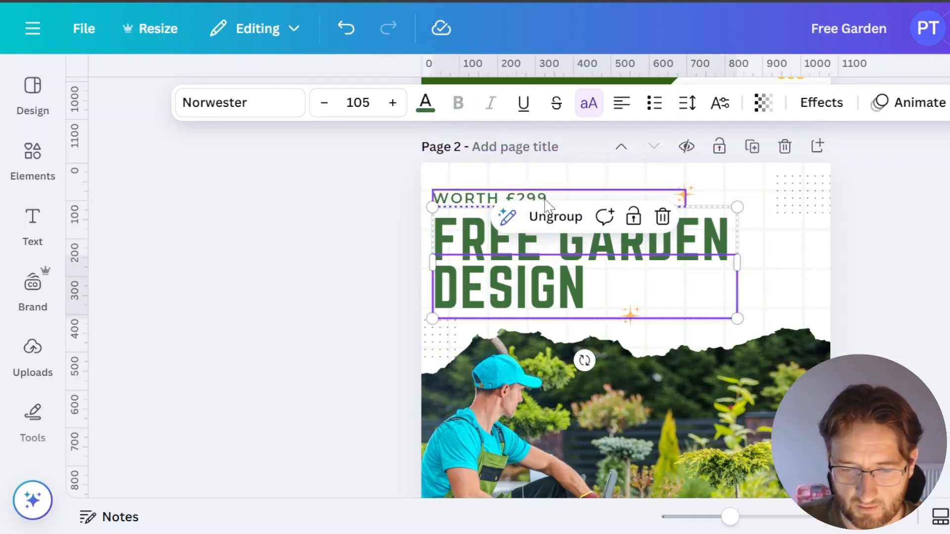
{"action": "left_click_drag", "start_coordinate": [544, 196], "coordinate": [609, 336]}
{"action": "left_click_drag", "start_coordinate": [535, 264], "coordinate": [538, 232]}
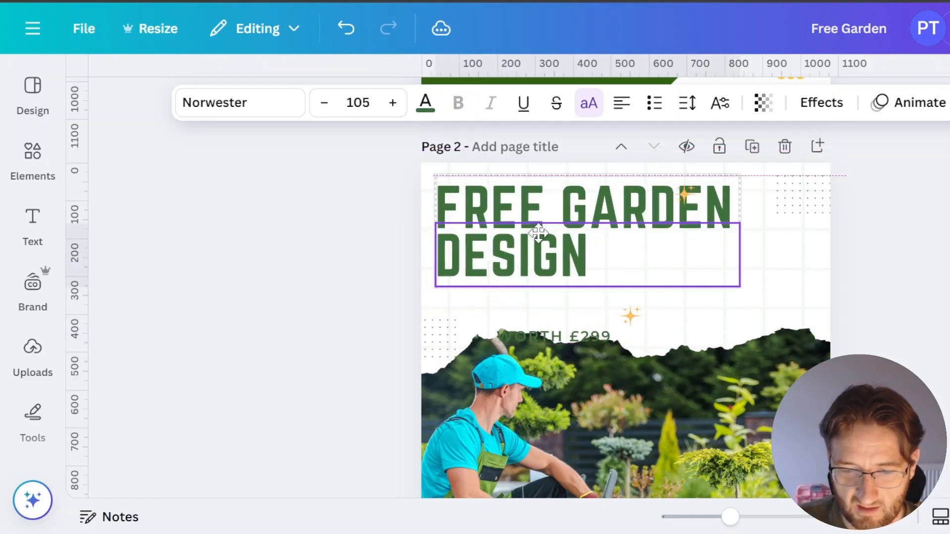
{"action": "left_click_drag", "start_coordinate": [564, 335], "coordinate": [510, 302]}
Step: Delete the dotted patterns and both orange sparkle graphics from page 2
{"action": "left_click", "coordinate": [439, 328]}
{"action": "key", "text": "Delete"}
{"action": "left_click", "coordinate": [788, 195]}
{"action": "key", "text": "Delete"}
{"action": "left_click", "coordinate": [681, 197]}
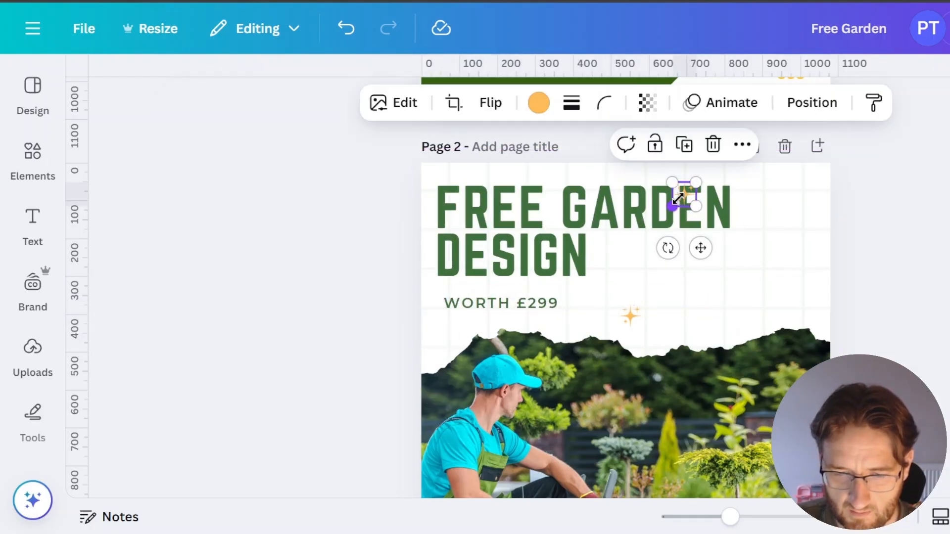
{"action": "key", "text": "Delete"}
{"action": "left_click", "coordinate": [630, 315]}
{"action": "key", "text": "Delete"}
Step: Enlarge the heading to nearly the page width and the "WORTH £299" text to size 38.2, aligned under the heading's left edge
{"action": "left_click", "coordinate": [657, 223]}
{"action": "left_click_drag", "start_coordinate": [741, 287], "coordinate": [805, 315]}
{"action": "left_click", "coordinate": [499, 303]}
{"action": "left_click", "coordinate": [392, 103]}
{"action": "left_click", "coordinate": [392, 102]}
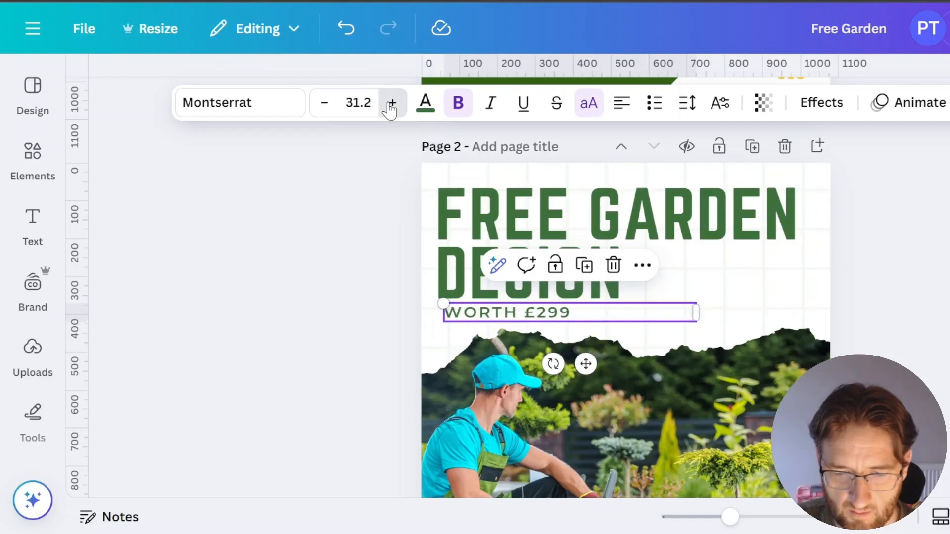
{"action": "left_click", "coordinate": [392, 102]}
{"action": "left_click", "coordinate": [325, 295]}
{"action": "scroll", "coordinate": [325, 294], "scroll_direction": "down", "scroll_amount": 2}
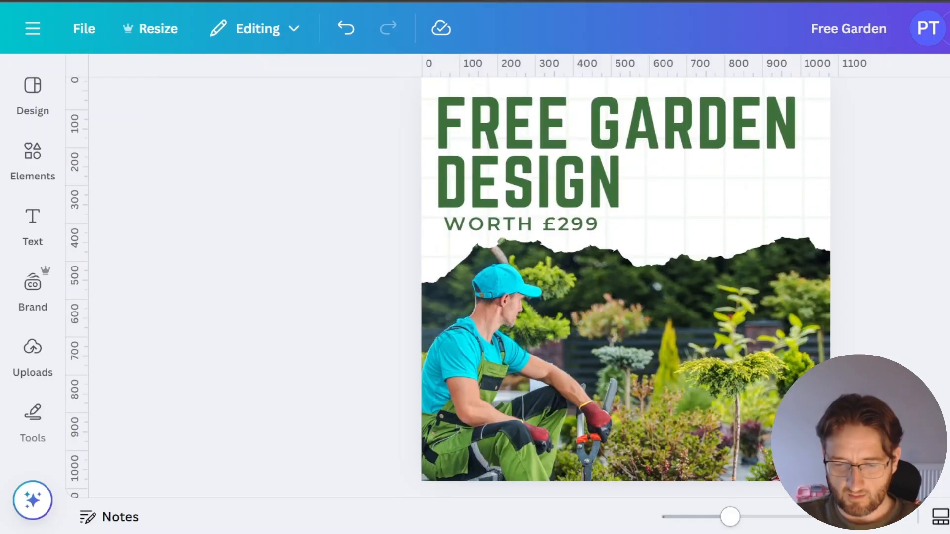
{"action": "left_click_drag", "start_coordinate": [728, 518], "coordinate": [712, 525]}
{"action": "left_click", "coordinate": [550, 261]}
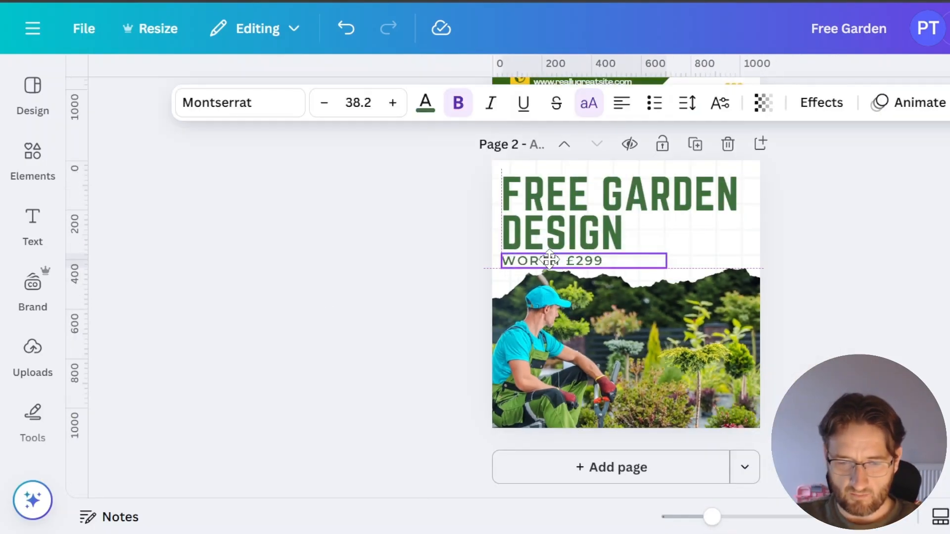
{"action": "left_click", "coordinate": [379, 250]}
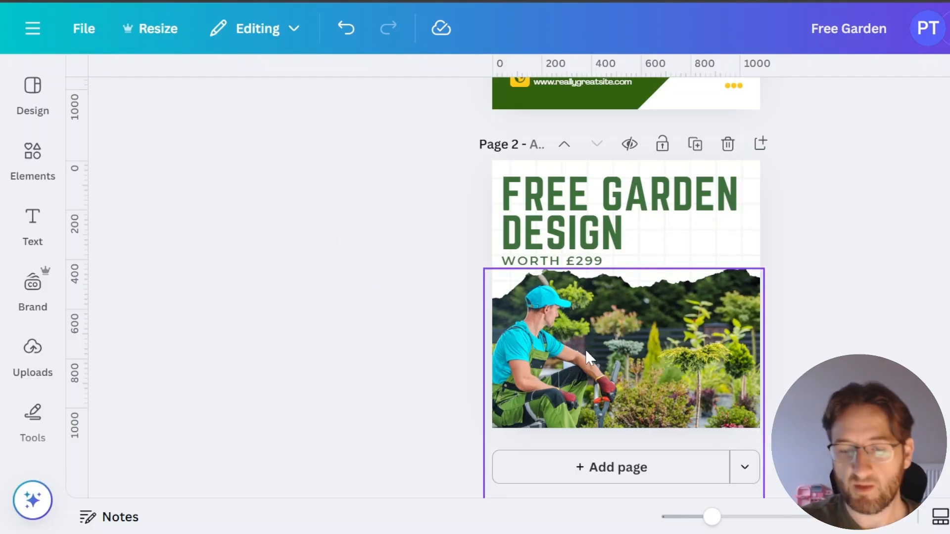
Step: Search the photo elements for "garden design" and replace the gardener picture on page 2 with the pergola garden photo
{"action": "left_click", "coordinate": [14, 153]}
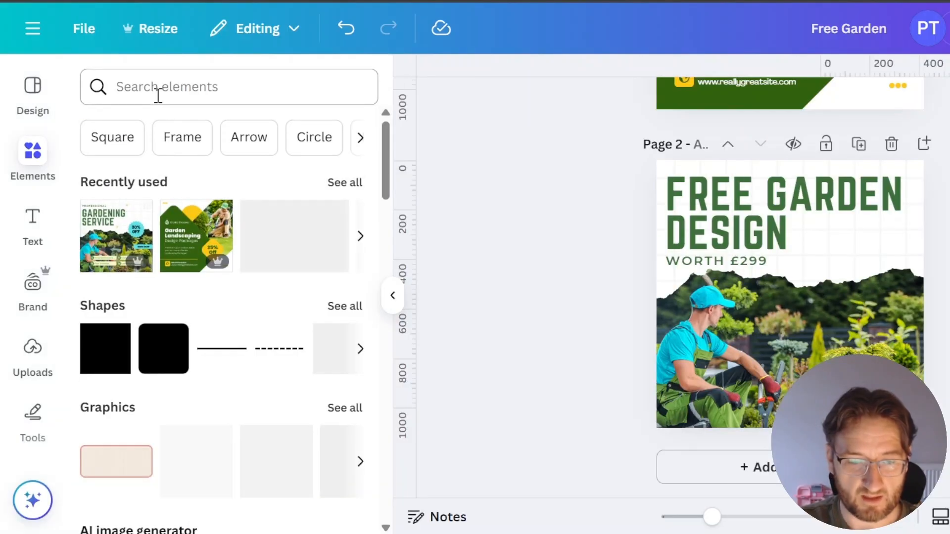
{"action": "left_click", "coordinate": [156, 94]}
{"action": "type", "text": "garden design"}
{"action": "key", "text": "Return"}
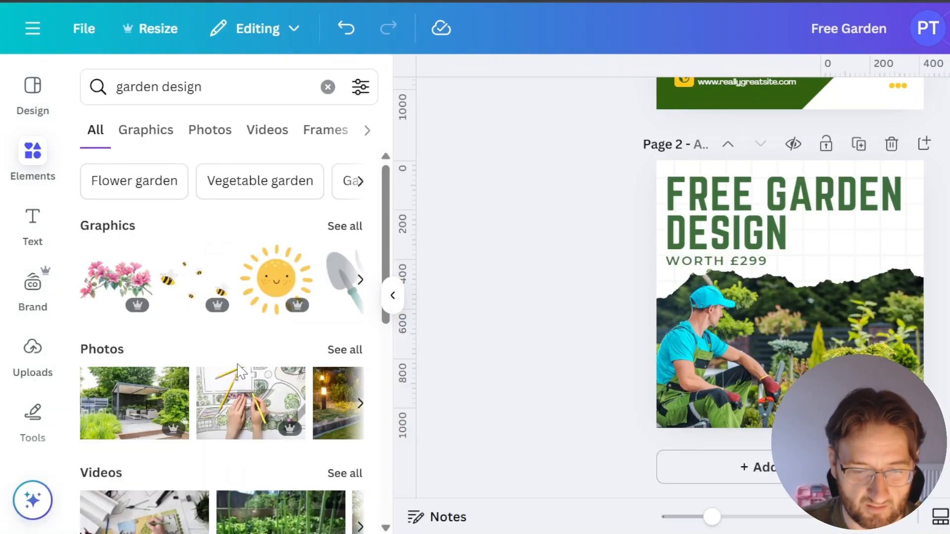
{"action": "left_click", "coordinate": [210, 130]}
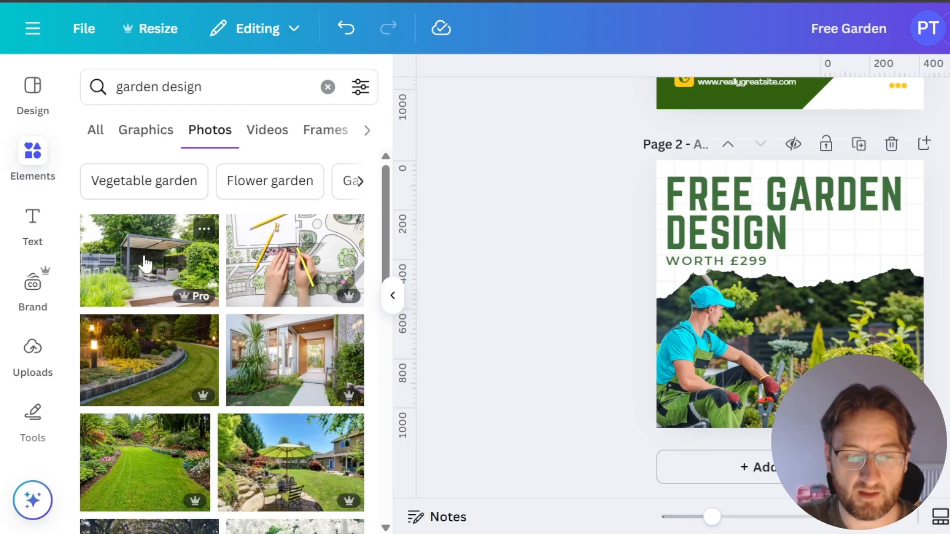
{"action": "left_click_drag", "start_coordinate": [145, 264], "coordinate": [719, 329]}
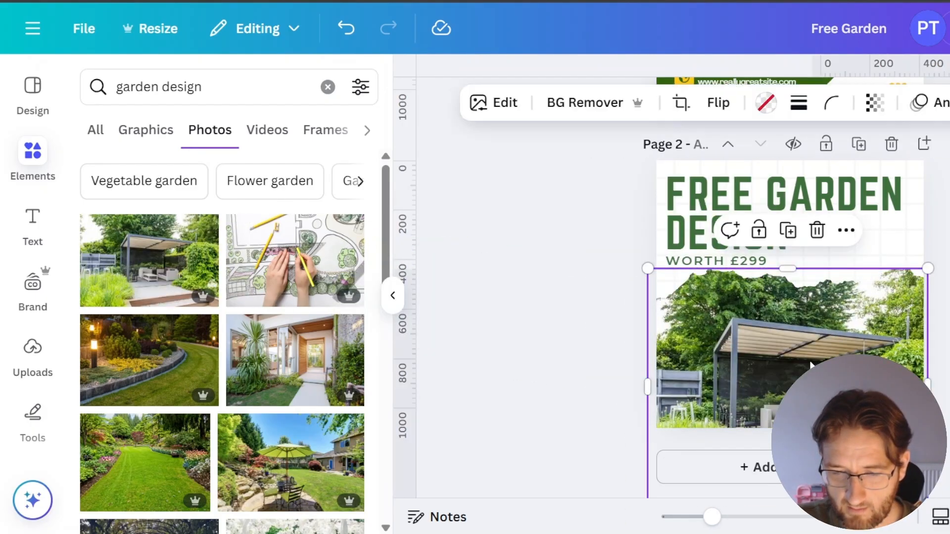
{"action": "double_click", "coordinate": [812, 366]}
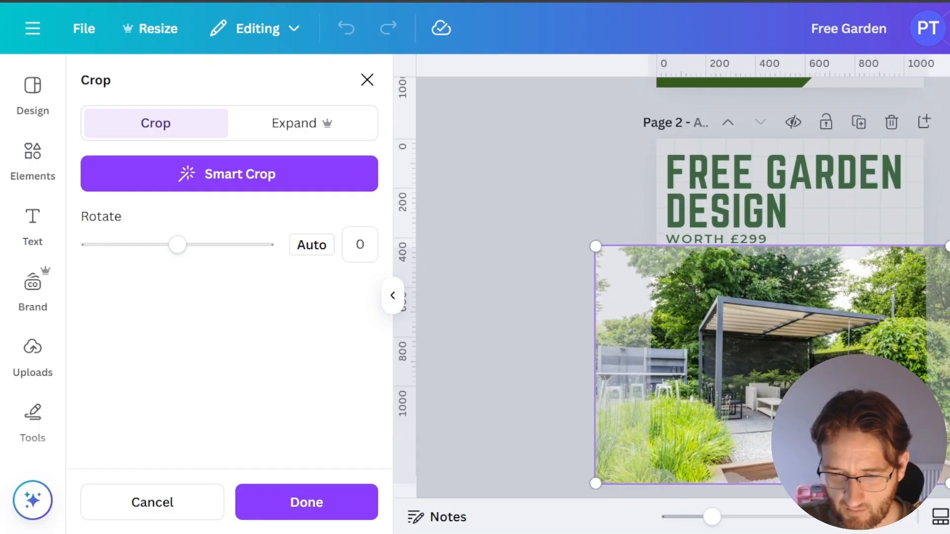
{"action": "key", "text": "Escape"}
Step: Move the heading and "WORTH £299" up, shrink the heading slightly, and shift the pergola photo up beneath them
{"action": "left_click", "coordinate": [725, 212]}
{"action": "left_click", "coordinate": [726, 201]}
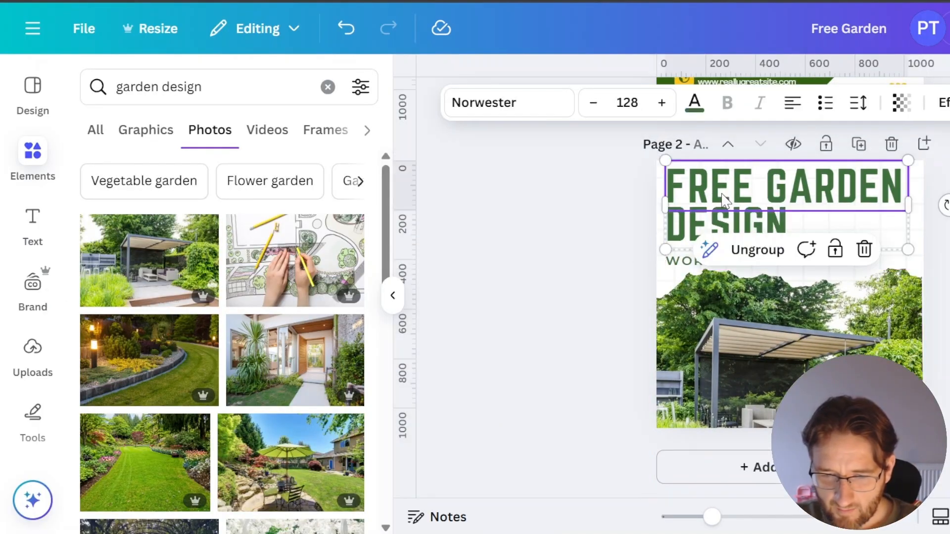
{"action": "left_click", "coordinate": [717, 255]}
{"action": "left_click", "coordinate": [792, 346]}
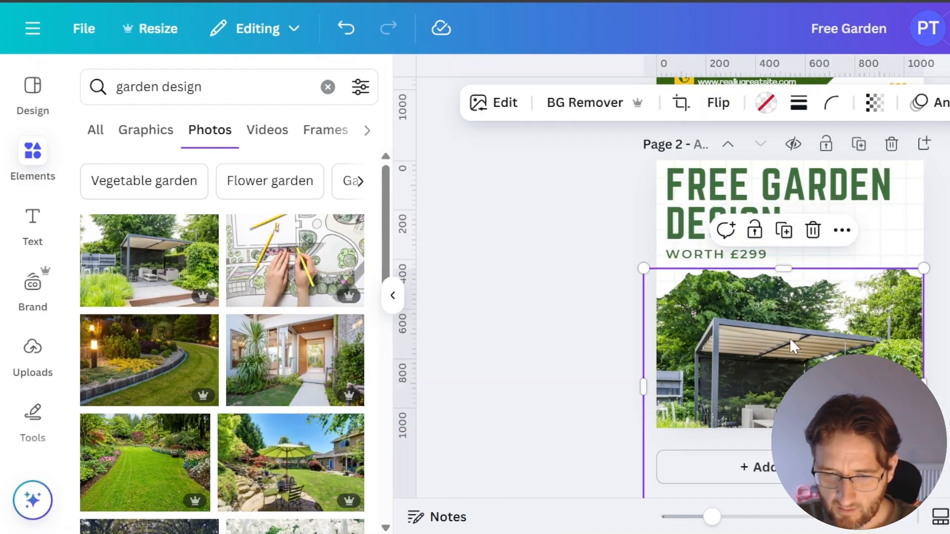
{"action": "left_click_drag", "start_coordinate": [791, 347], "coordinate": [790, 335]}
{"action": "left_click", "coordinate": [937, 337]}
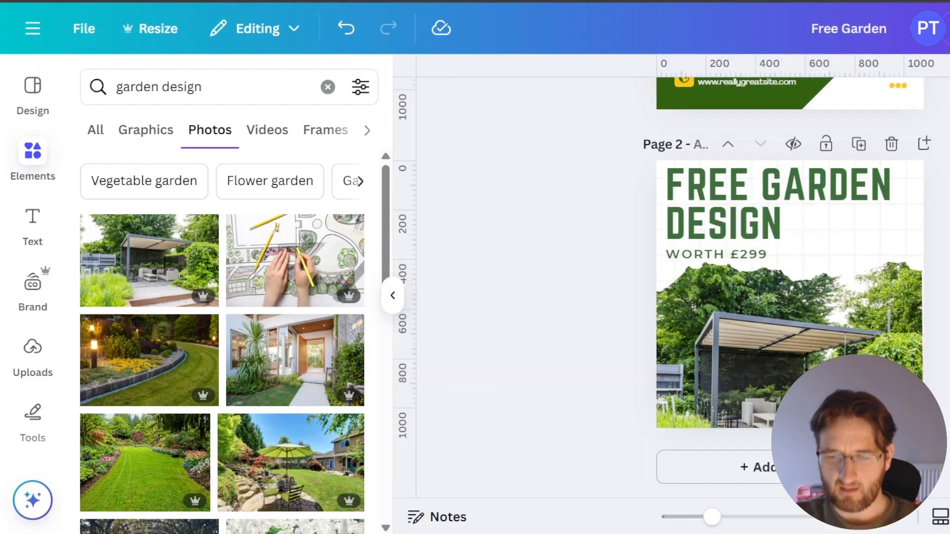
{"action": "left_click_drag", "start_coordinate": [746, 307], "coordinate": [746, 310]}
{"action": "left_click", "coordinate": [544, 212]}
Step: Clear the elements search, return to the design templates, and add a blank third page
{"action": "left_click", "coordinate": [328, 87]}
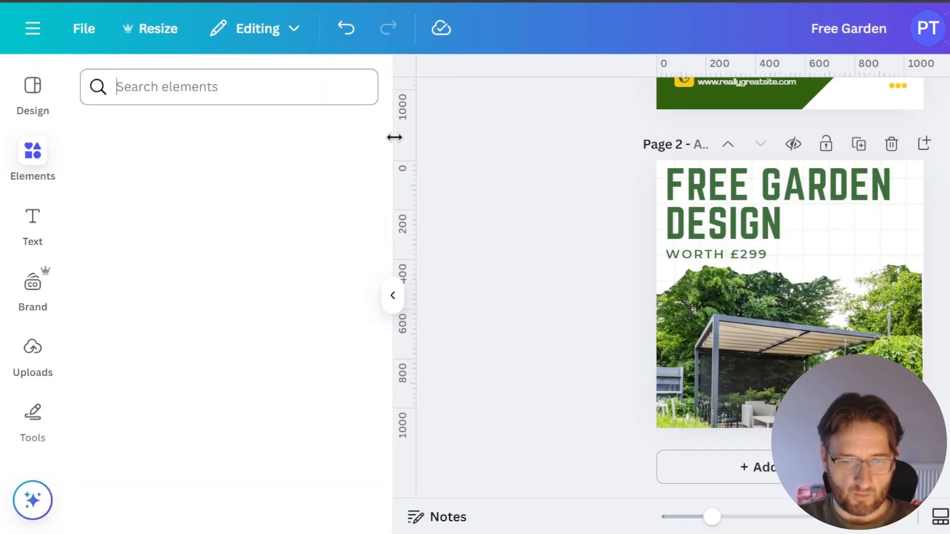
{"action": "left_click", "coordinate": [33, 94]}
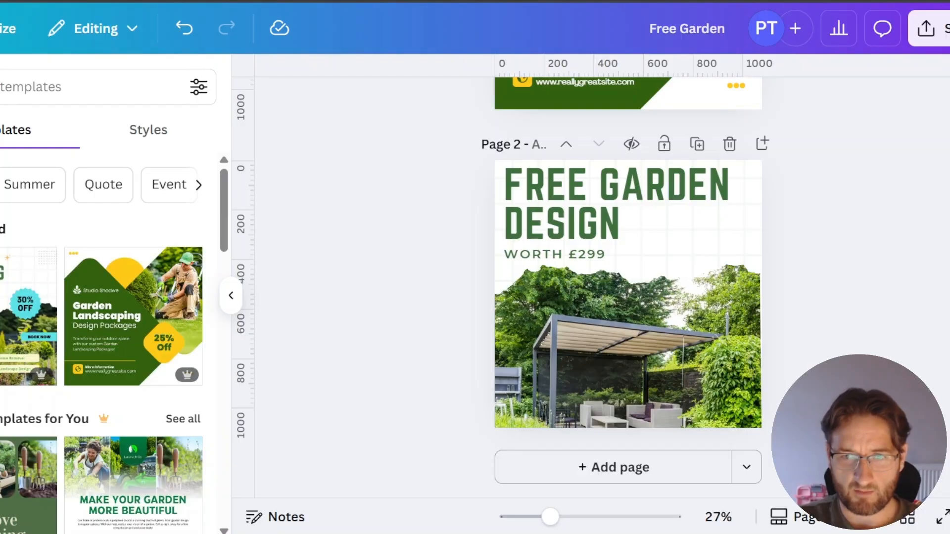
{"action": "key", "text": "ctrl+Return"}
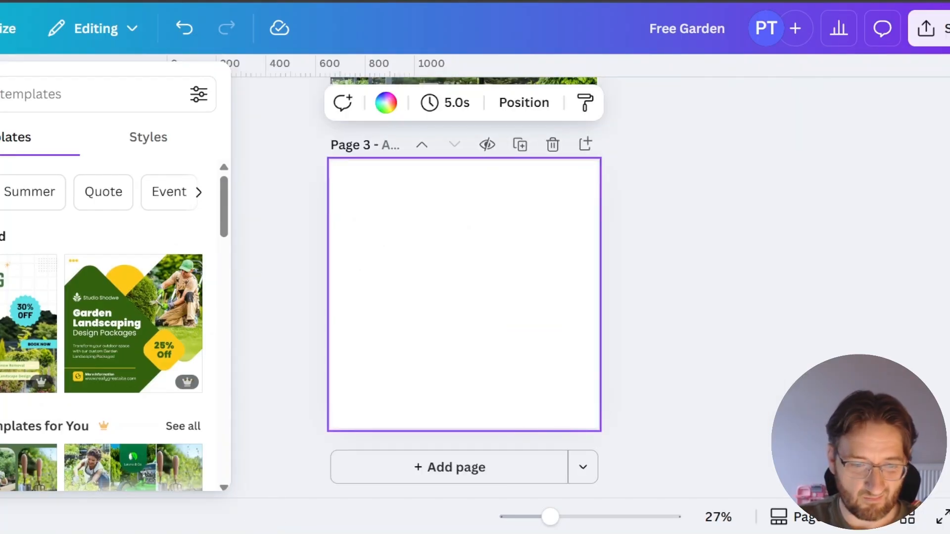
Step: Search the design templates for "facebook ads", look through the results, and clear the search
{"action": "left_click", "coordinate": [20, 94]}
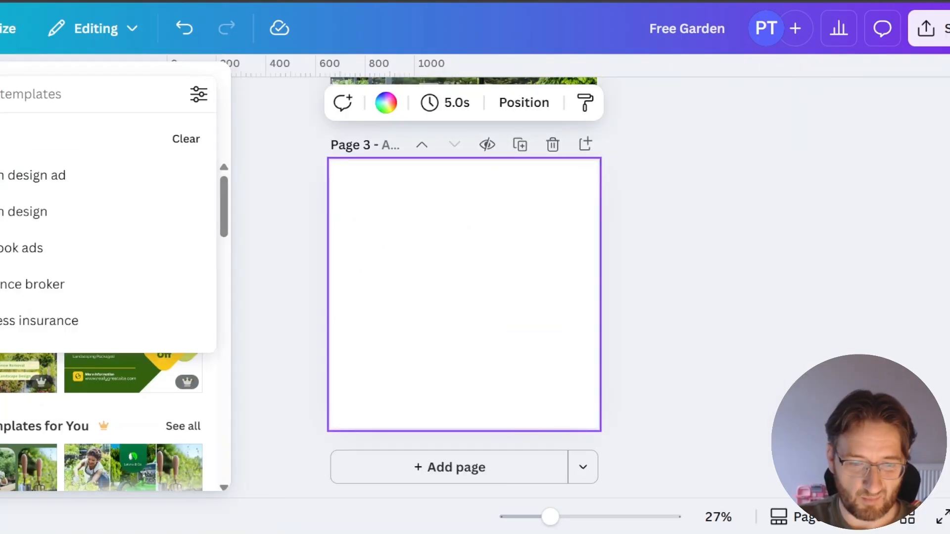
{"action": "left_click", "coordinate": [29, 248]}
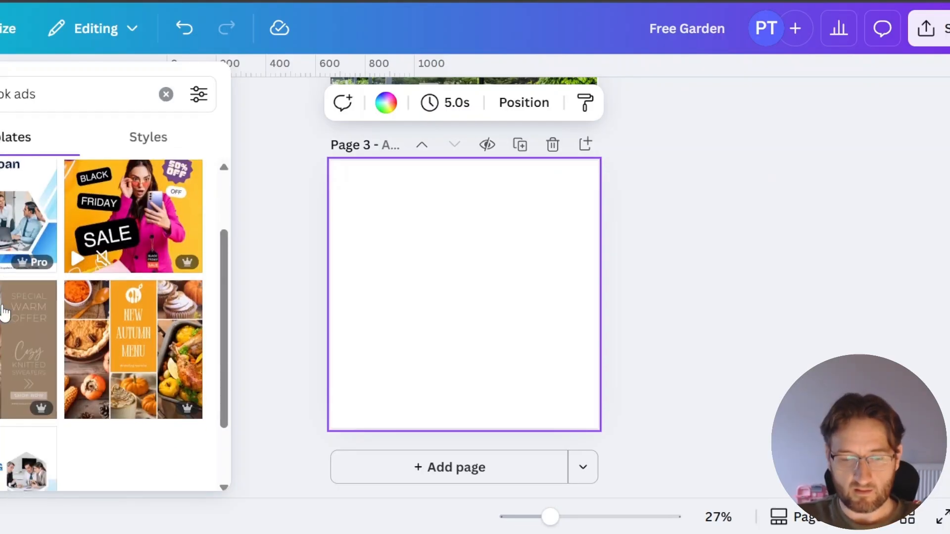
{"action": "scroll", "coordinate": [3, 305], "scroll_direction": "down", "scroll_amount": 3}
{"action": "left_click", "coordinate": [30, 88]}
{"action": "key", "text": "BackSpace"}
{"action": "key", "text": "BackSpace"}
{"action": "key", "text": "BackSpace"}
{"action": "key", "text": "BackSpace"}
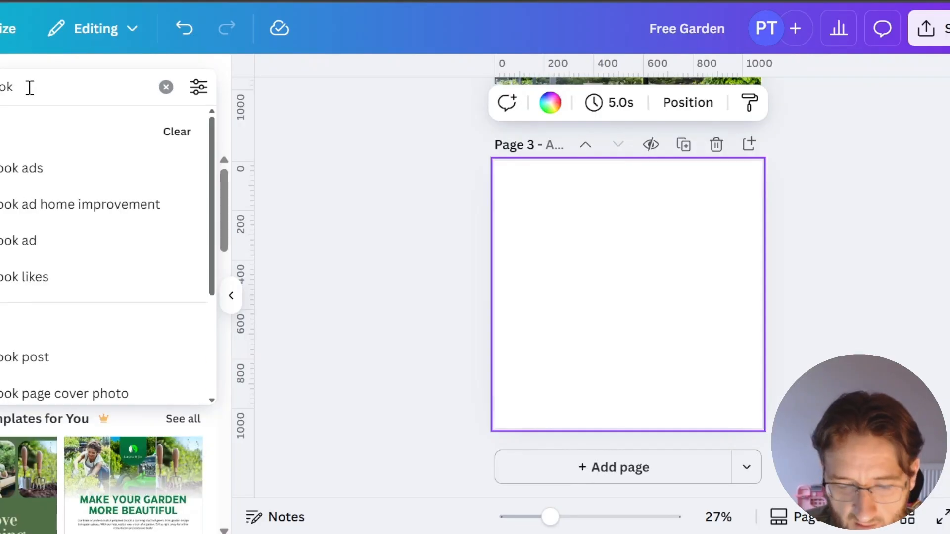
{"action": "type", "text": "ads"}
{"action": "key", "text": "Return"}
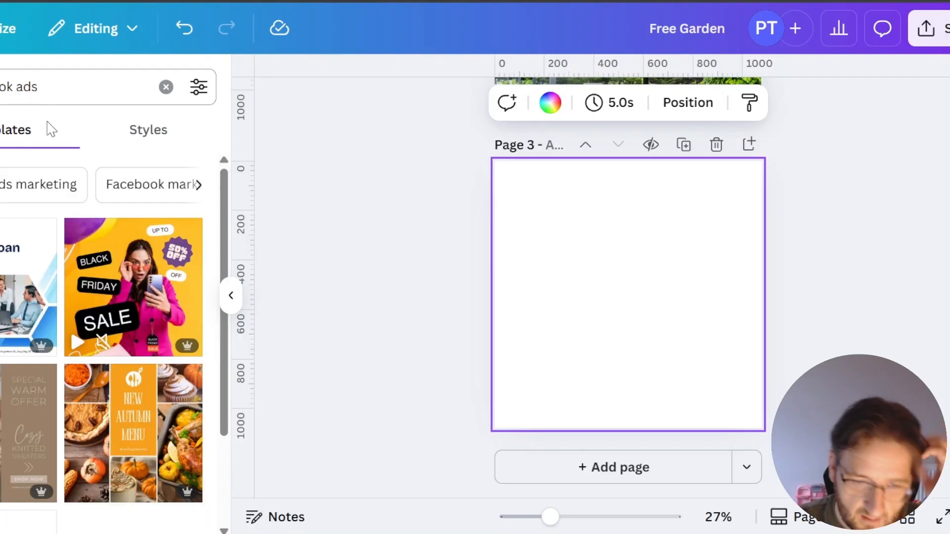
{"action": "left_click", "coordinate": [144, 134]}
{"action": "left_click", "coordinate": [1, 99]}
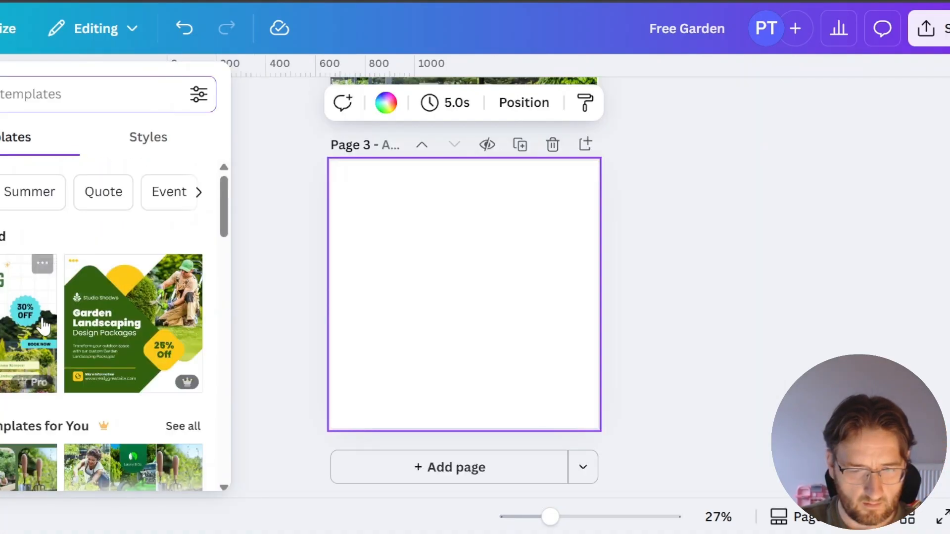
Step: Apply the "Tailored Lawn Solutions" template to page 3 and delete its mower photo, the white frame behind it and the Book Now button
{"action": "left_click_drag", "start_coordinate": [43, 326], "coordinate": [557, 295]}
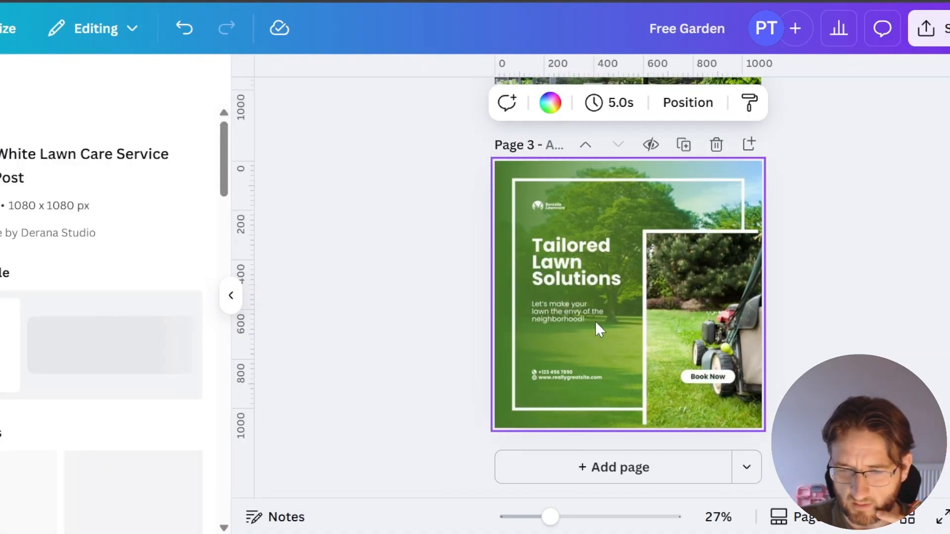
{"action": "left_click", "coordinate": [677, 303]}
{"action": "key", "text": "Delete"}
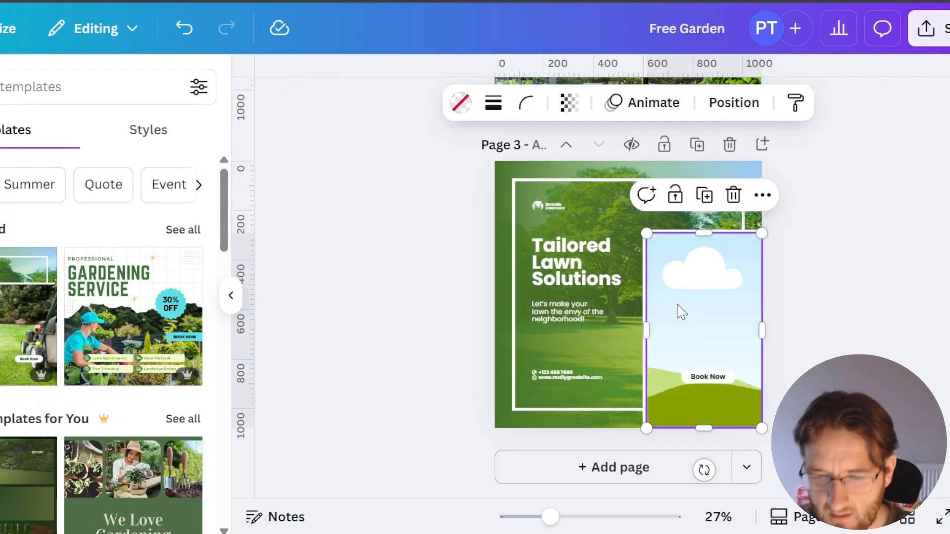
{"action": "key", "text": "Delete"}
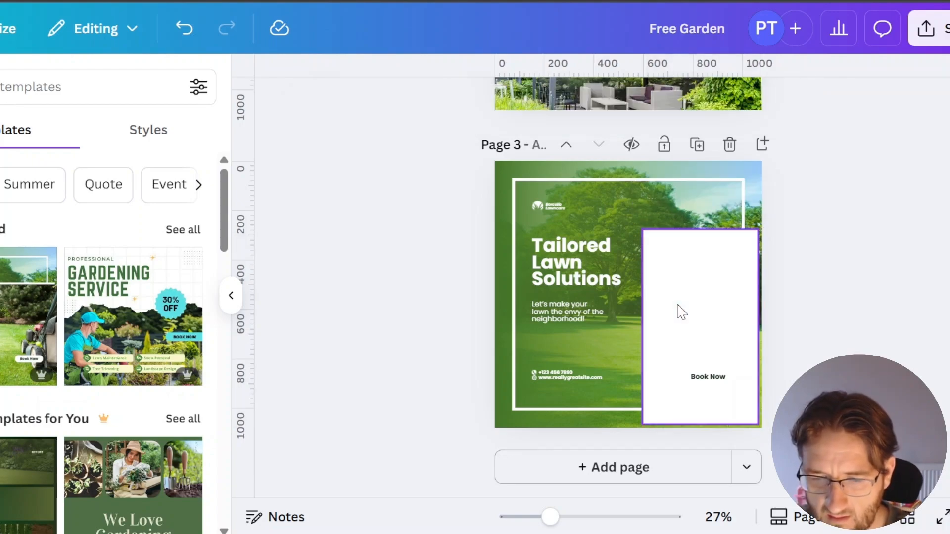
{"action": "left_click", "coordinate": [703, 376]}
{"action": "key", "text": "Delete"}
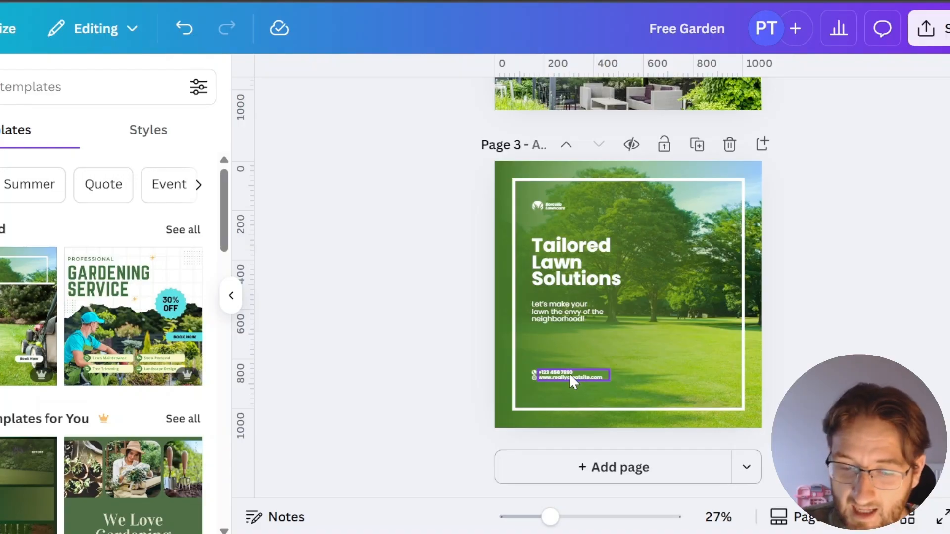
Step: Delete the phone number, website text and their contact icons from page 3
{"action": "key", "text": "Delete"}
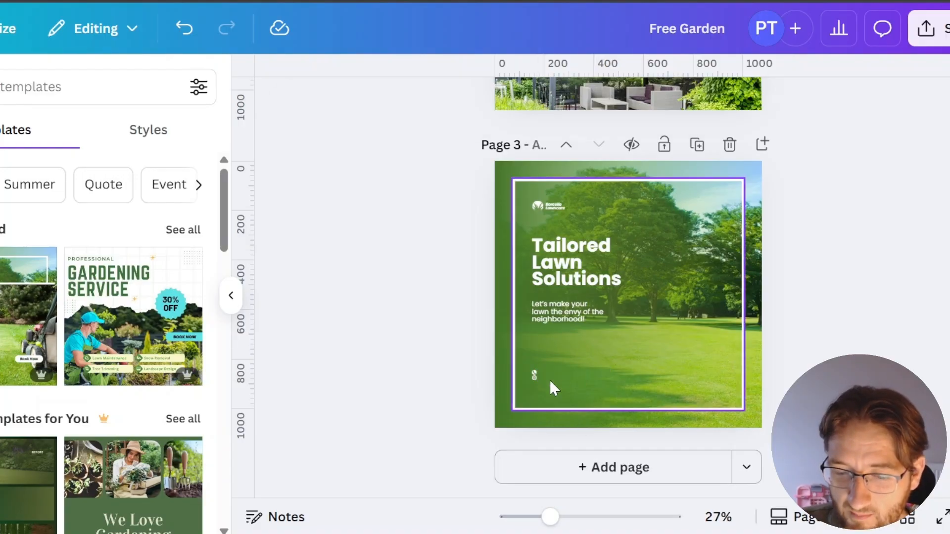
{"action": "left_click", "coordinate": [533, 379]}
{"action": "key", "text": "Delete"}
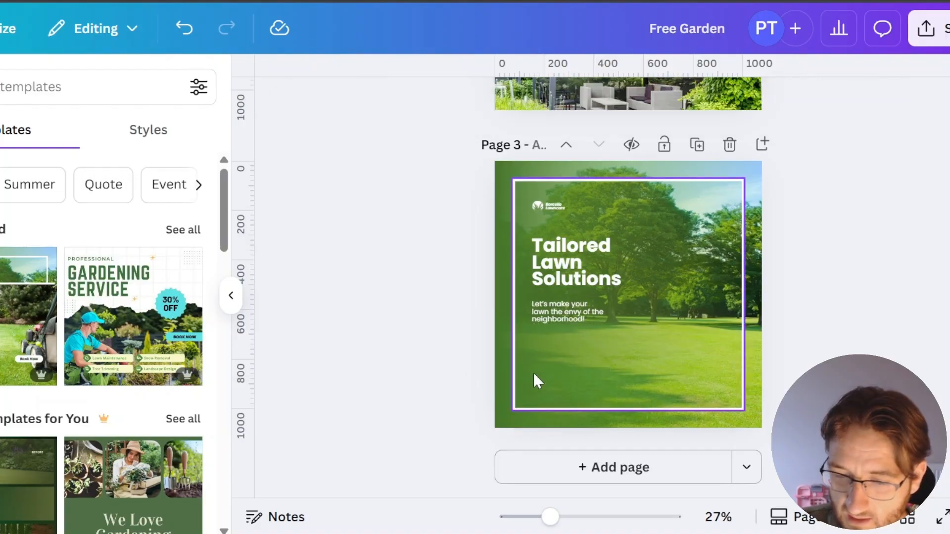
Step: Replace page 3's heading with "Free Garden Design" and the text beneath it with "Worth £299"
{"action": "double_click", "coordinate": [569, 255]}
{"action": "scroll", "coordinate": [911, 303], "scroll_direction": "up", "scroll_amount": 4}
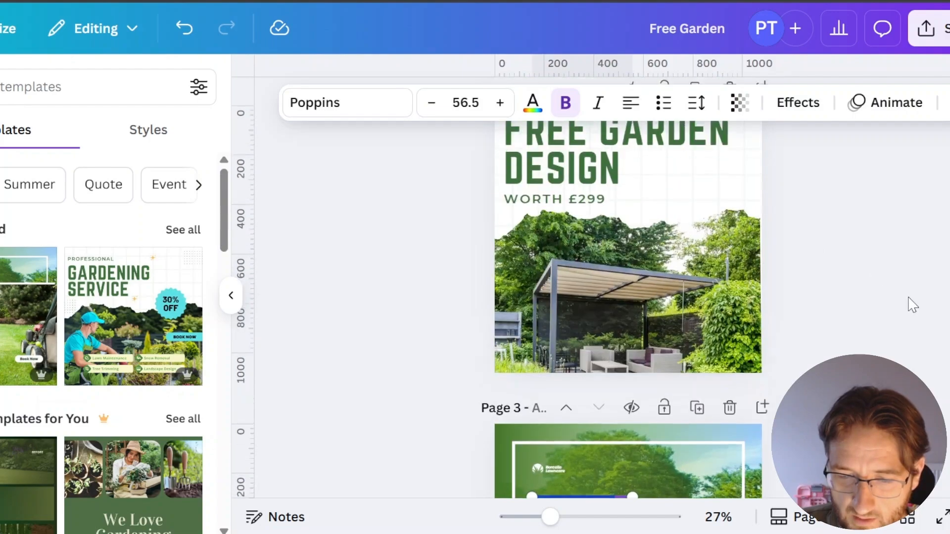
{"action": "scroll", "coordinate": [562, 266], "scroll_direction": "down", "scroll_amount": 4}
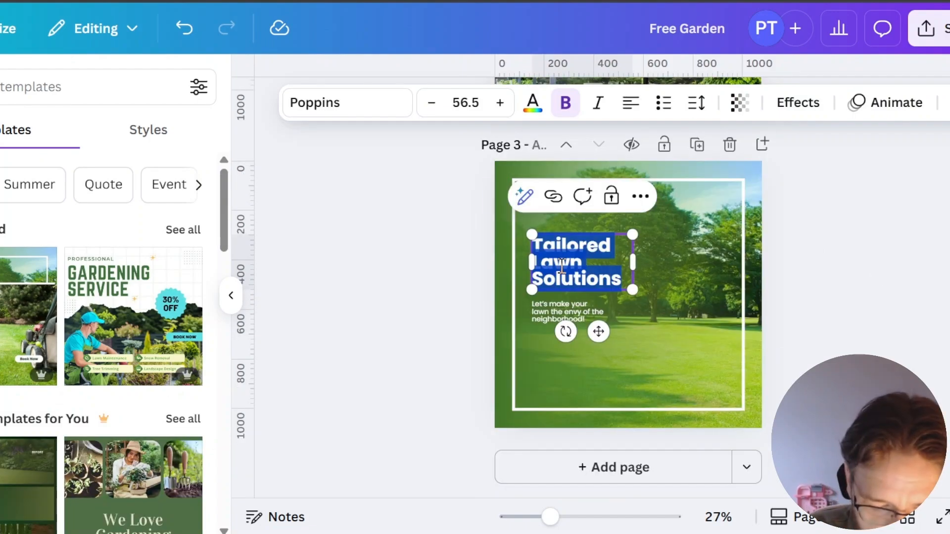
{"action": "type", "text": "Free Garden Design"}
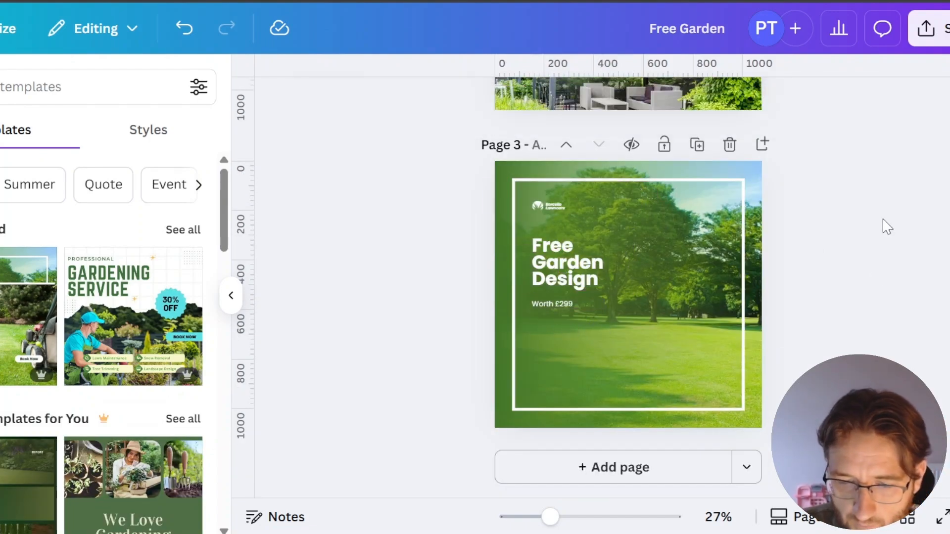
Step: Change the company name beside the logo on page 3 to "Paul's Landscaping"
{"action": "left_click_drag", "start_coordinate": [549, 517], "coordinate": [606, 517]}
{"action": "left_click", "coordinate": [359, 283]}
{"action": "double_click", "coordinate": [359, 283]}
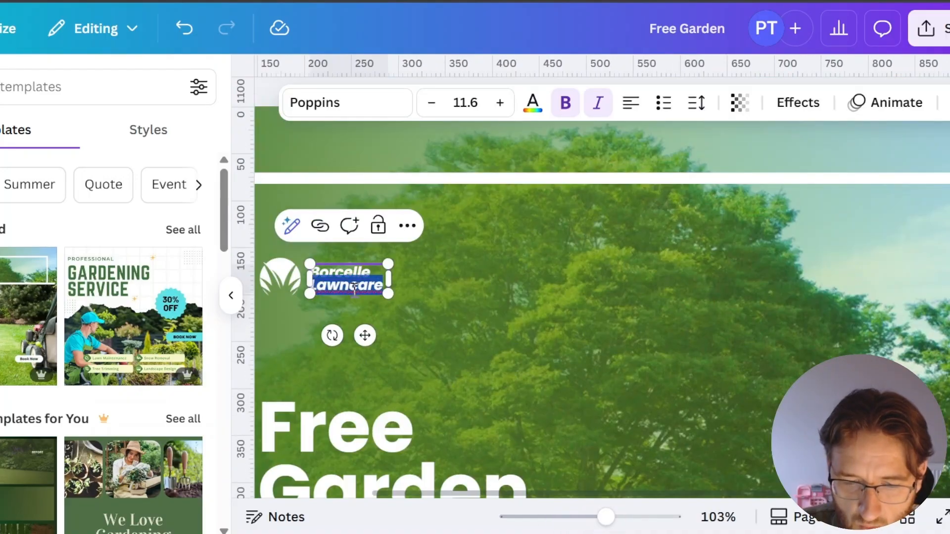
{"action": "left_click", "coordinate": [359, 284]}
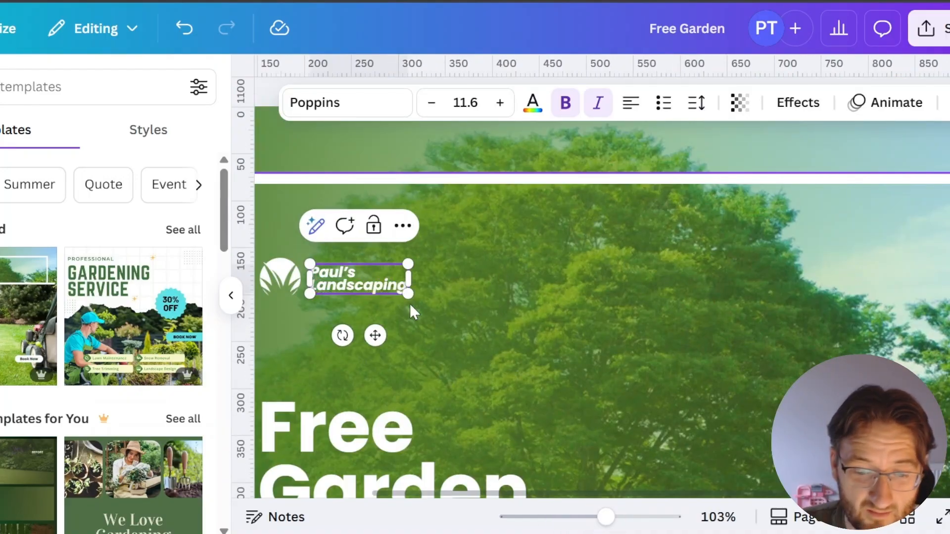
{"action": "scroll", "coordinate": [471, 206], "scroll_direction": "down", "scroll_amount": 1}
{"action": "left_click", "coordinate": [472, 205]}
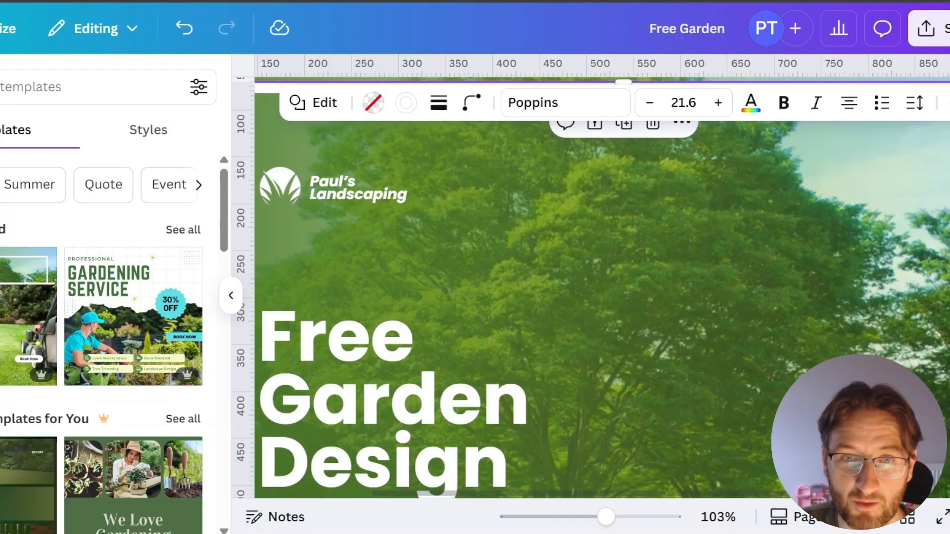
{"action": "scroll", "coordinate": [545, 214], "scroll_direction": "down", "scroll_amount": 3}
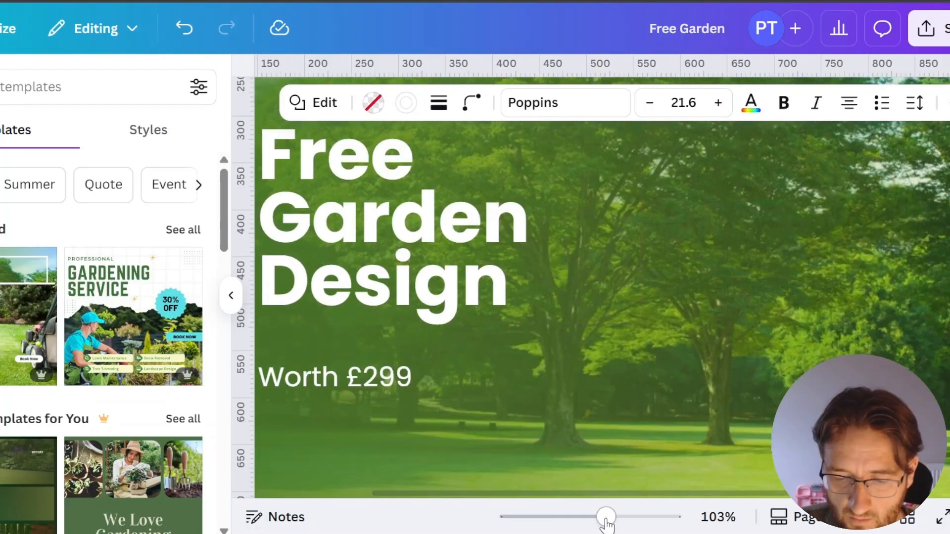
Step: Enlarge the "Free Garden Design" heading to nearly fill the width of the white frame and position it below the logo
{"action": "left_click_drag", "start_coordinate": [606, 516], "coordinate": [564, 517]}
{"action": "left_click", "coordinate": [546, 270]}
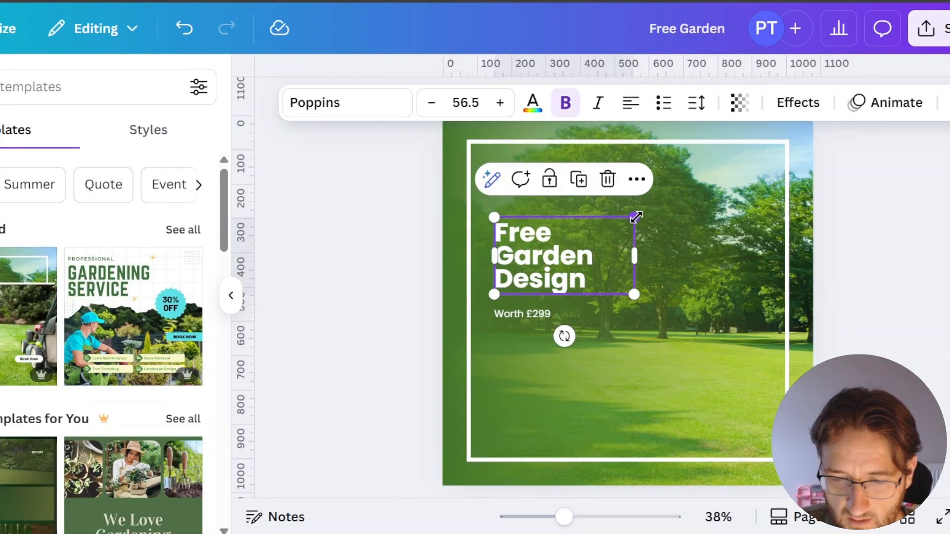
{"action": "left_click_drag", "start_coordinate": [635, 217], "coordinate": [662, 204]}
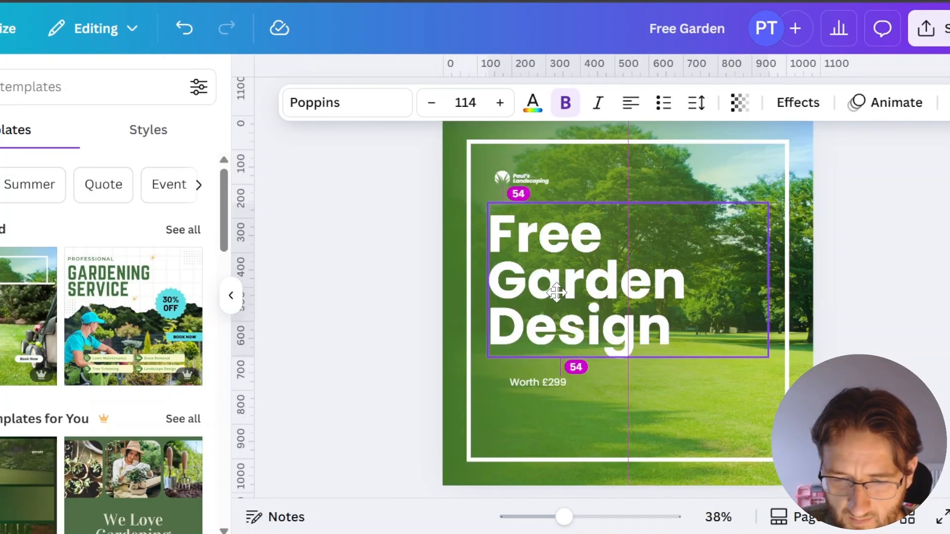
{"action": "left_click_drag", "start_coordinate": [556, 292], "coordinate": [557, 292]}
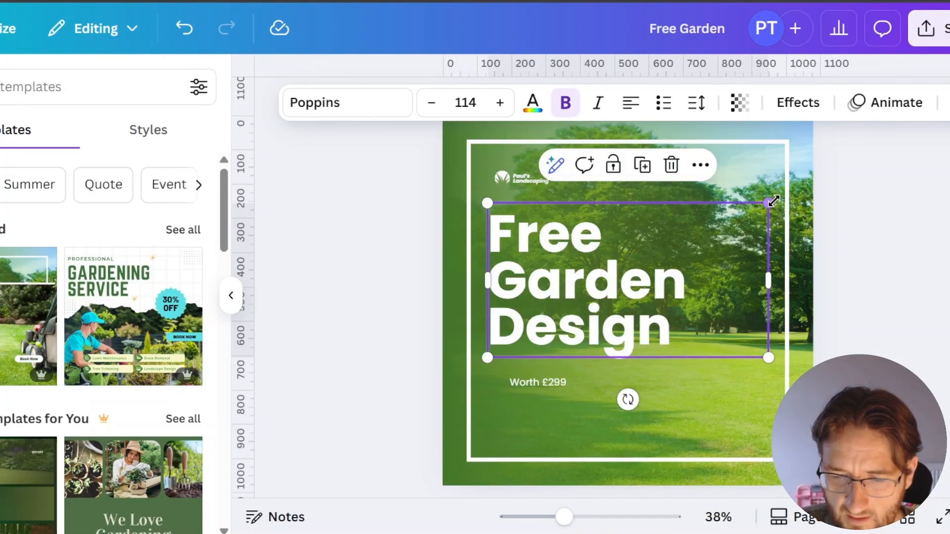
{"action": "left_click_drag", "start_coordinate": [768, 203], "coordinate": [779, 193]}
{"action": "left_click_drag", "start_coordinate": [787, 189], "coordinate": [787, 190]}
Step: Enlarge "Worth £299" to font size 51.6 and align it beneath the heading's left edge
{"action": "left_click", "coordinate": [551, 386]}
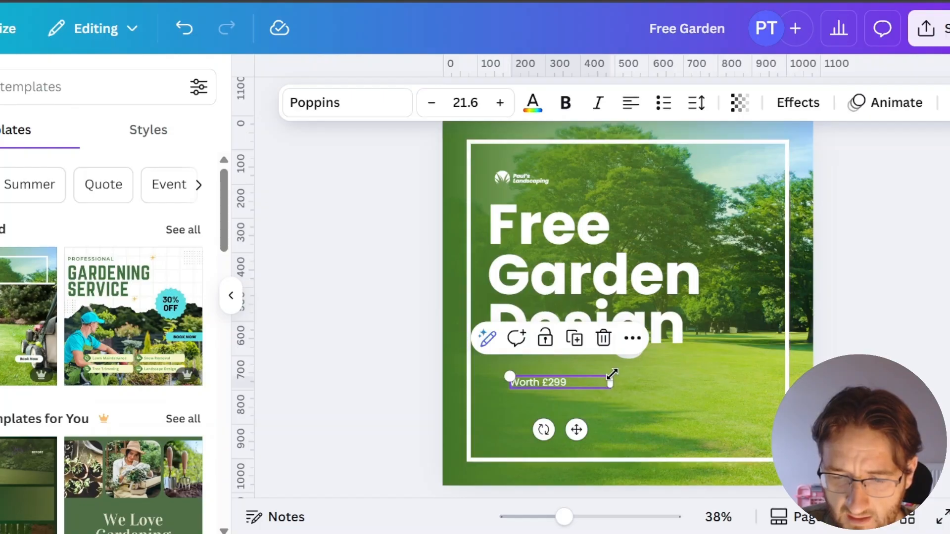
{"action": "left_click_drag", "start_coordinate": [608, 376], "coordinate": [749, 359]}
{"action": "left_click_drag", "start_coordinate": [578, 386], "coordinate": [537, 372]}
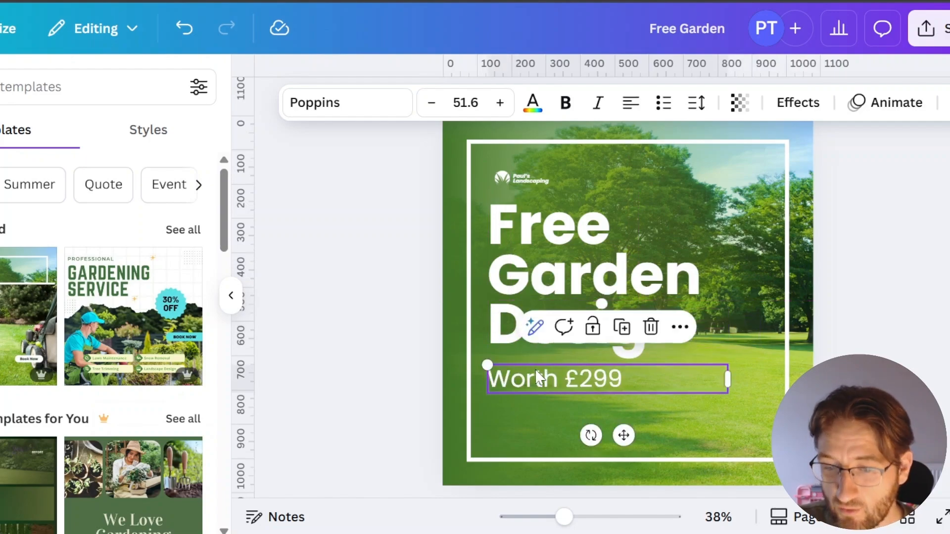
{"action": "left_click", "coordinate": [937, 273]}
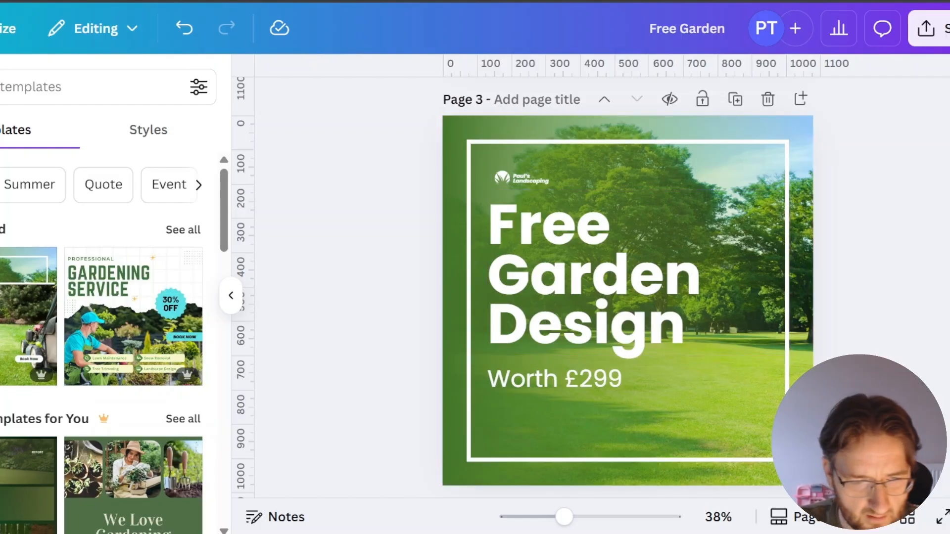
Step: Search the elements library for garden design and show all photo results
{"action": "left_click", "coordinate": [1, 138]}
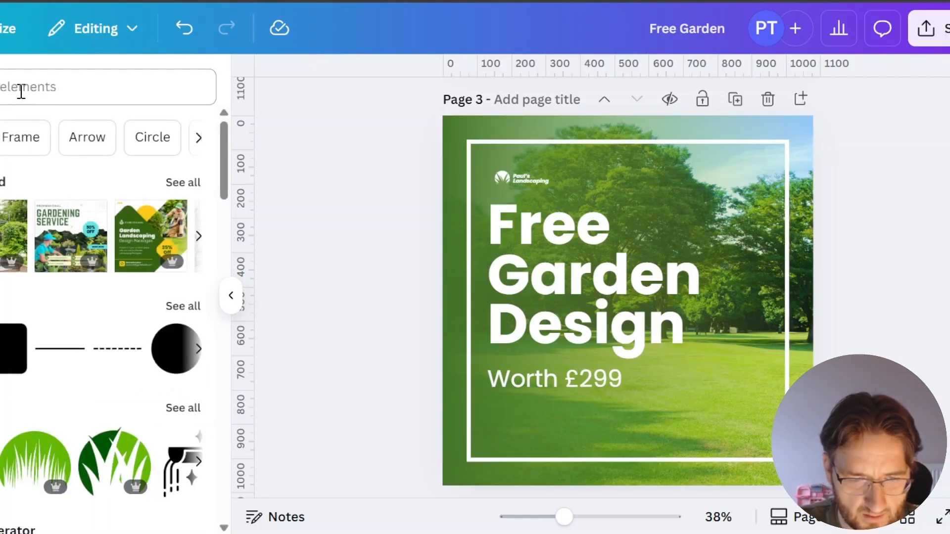
{"action": "left_click", "coordinate": [21, 94]}
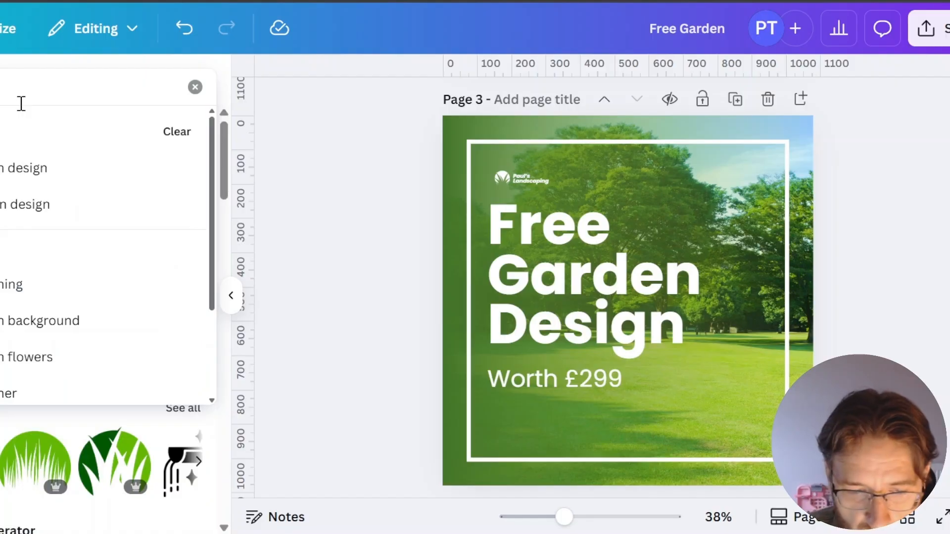
{"action": "left_click", "coordinate": [38, 166]}
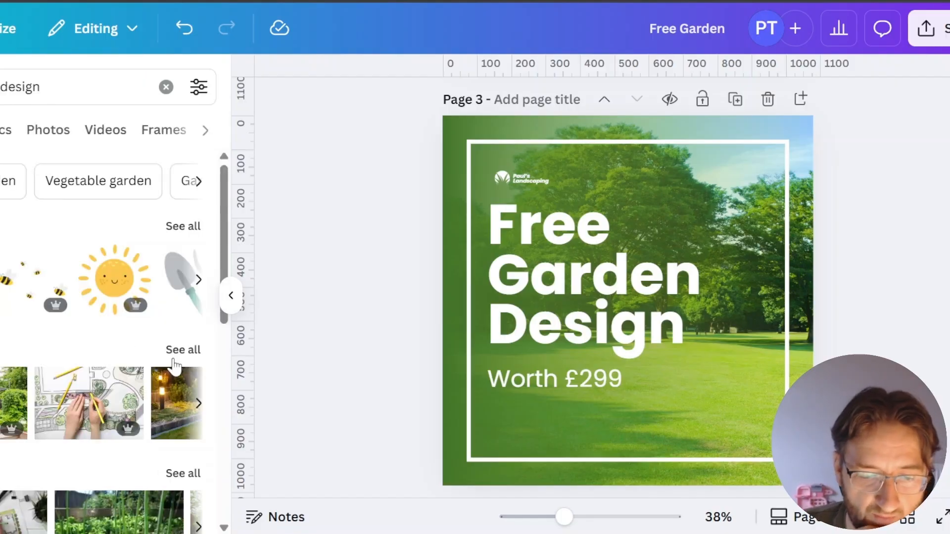
{"action": "left_click", "coordinate": [183, 352]}
Step: Cover page 3 with the photo of hands drawing a garden plan and send it behind the gradient, frame and text
{"action": "left_click_drag", "start_coordinate": [75, 237], "coordinate": [651, 227]}
{"action": "left_click_drag", "start_coordinate": [692, 277], "coordinate": [360, 196]}
{"action": "scroll", "coordinate": [499, 267], "scroll_direction": "up", "scroll_amount": 1}
{"action": "scroll", "coordinate": [494, 267], "scroll_direction": "down", "scroll_amount": 1}
{"action": "left_click_drag", "start_coordinate": [727, 350], "coordinate": [947, 500]}
{"action": "left_click_drag", "start_coordinate": [853, 383], "coordinate": [935, 383]}
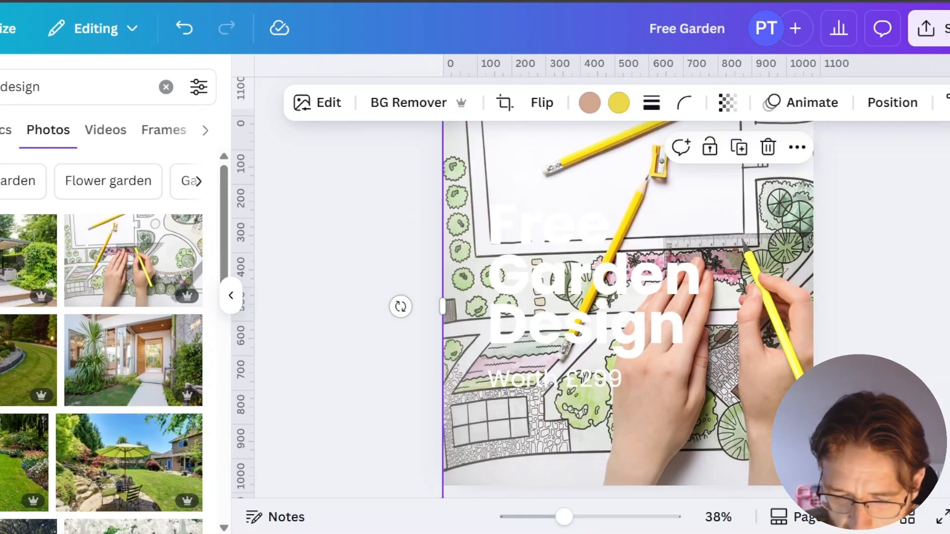
{"action": "key", "text": "ctrl+["}
{"action": "key", "text": "ctrl+["}
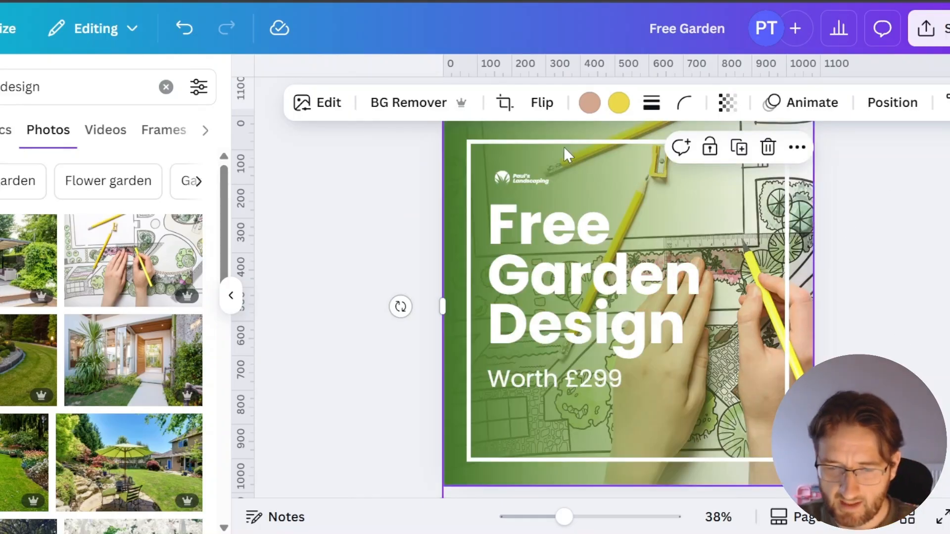
Step: Enlarge the green gradient overlay on page 3 well beyond the page so green tints the whole photo
{"action": "left_click_drag", "start_coordinate": [563, 517], "coordinate": [535, 516]}
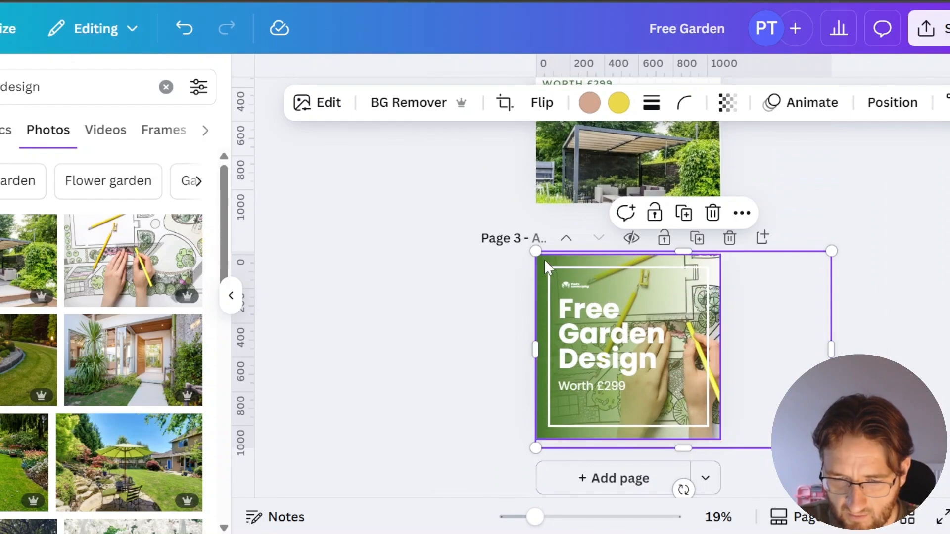
{"action": "left_click", "coordinate": [544, 260]}
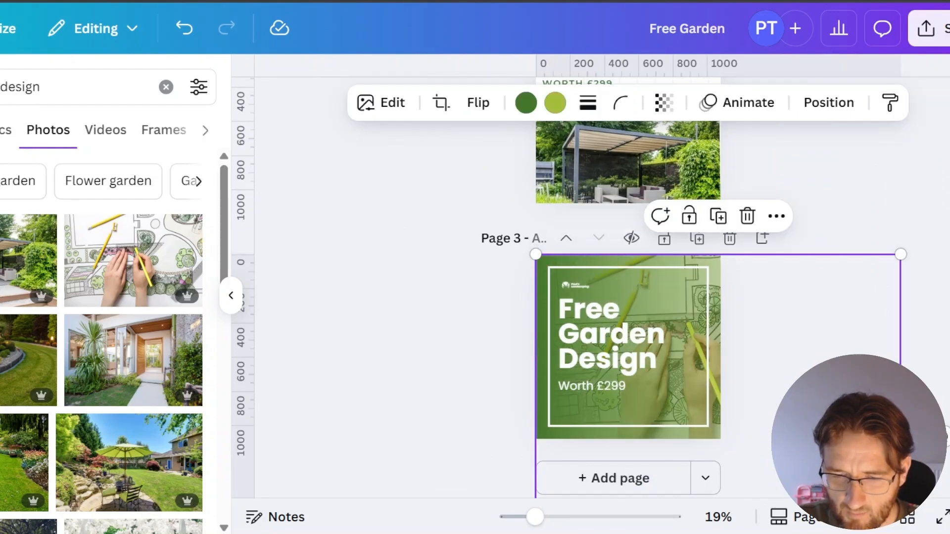
{"action": "left_click_drag", "start_coordinate": [535, 517], "coordinate": [509, 517]}
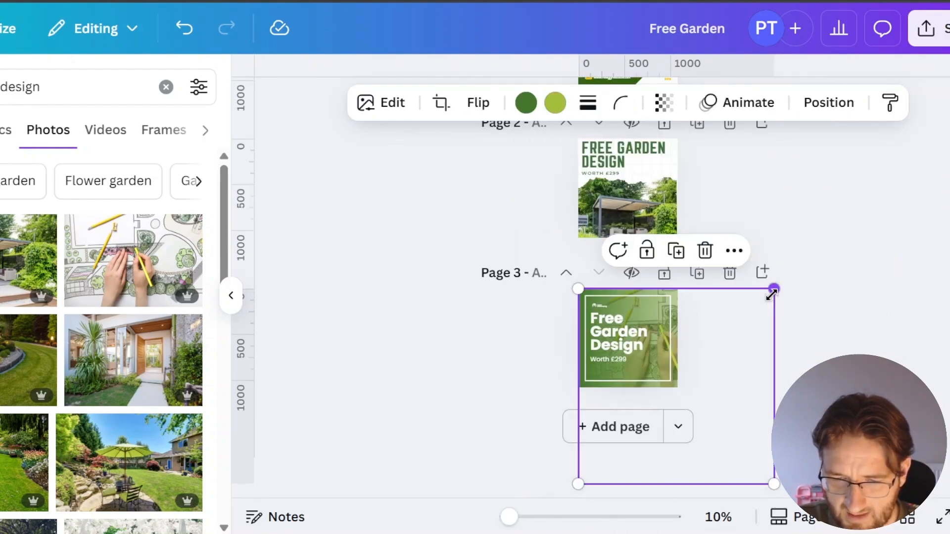
{"action": "left_click_drag", "start_coordinate": [773, 288], "coordinate": [948, 117]}
{"action": "left_click", "coordinate": [447, 432]}
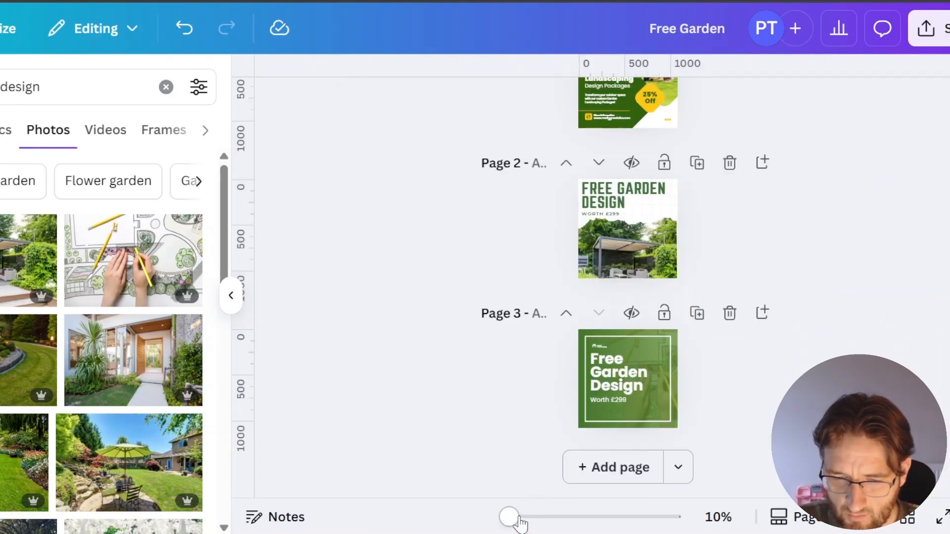
{"action": "left_click_drag", "start_coordinate": [509, 516], "coordinate": [579, 517]}
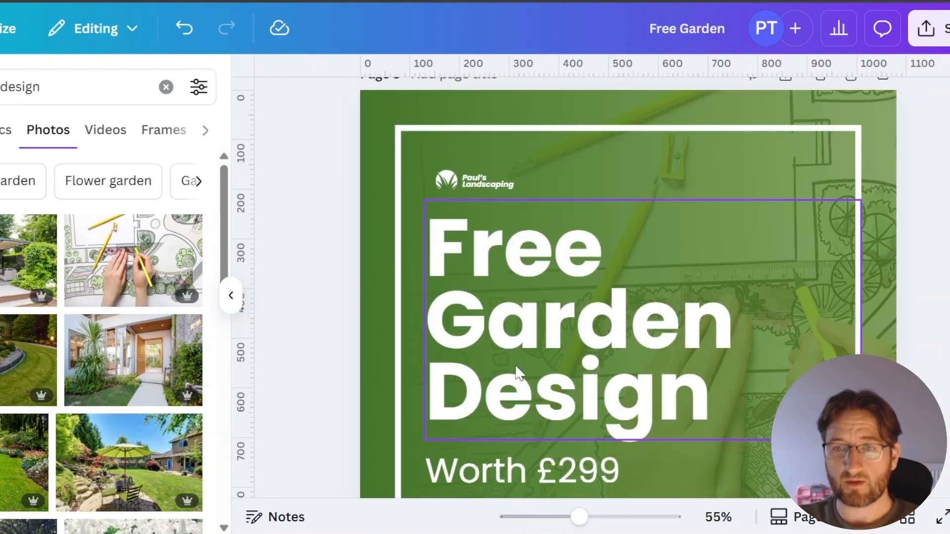
{"action": "scroll", "coordinate": [513, 384], "scroll_direction": "down", "scroll_amount": 3}
{"action": "scroll", "coordinate": [522, 373], "scroll_direction": "up", "scroll_amount": 4}
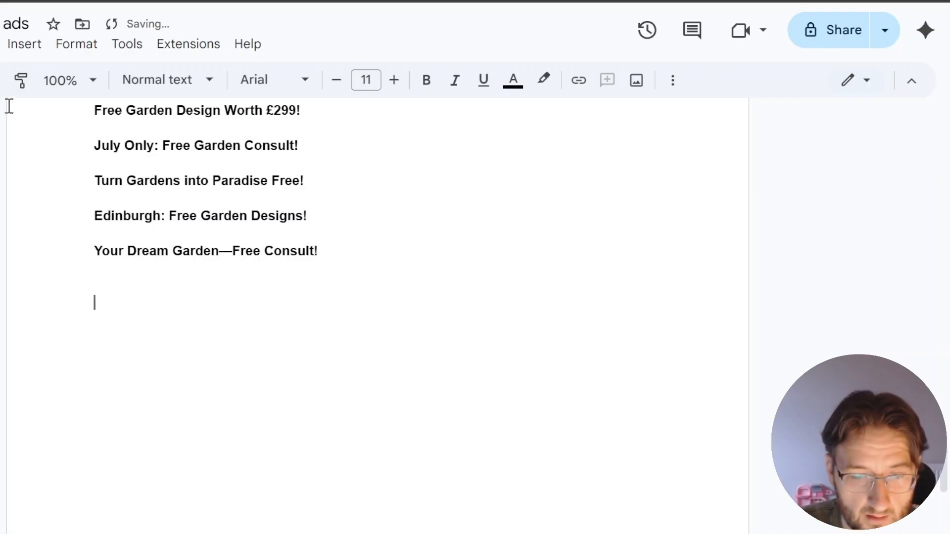
Step: In the Google Docs ads document, insert the ad images below the headlines and shrink the pergola and green designs
{"action": "left_click", "coordinate": [28, 46]}
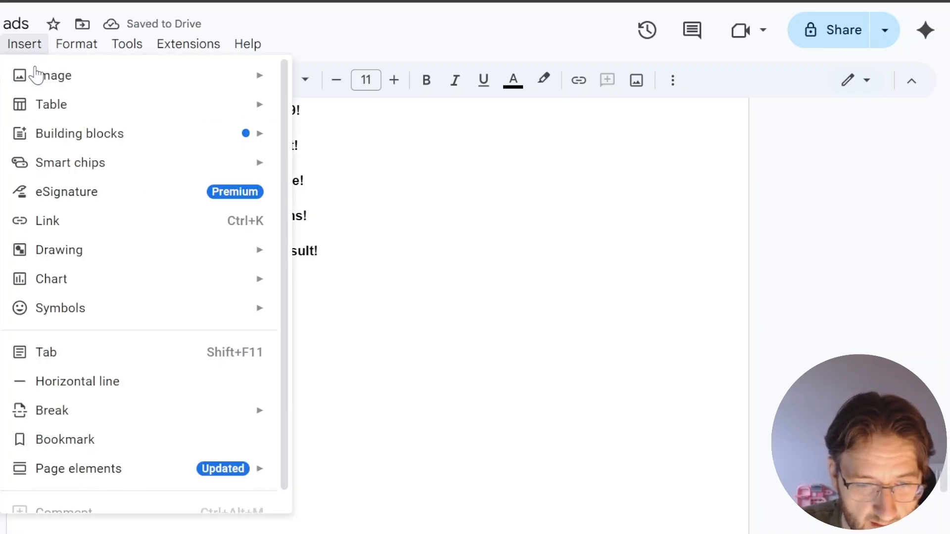
{"action": "mouse_move", "coordinate": [35, 74]}
{"action": "left_click", "coordinate": [329, 81]}
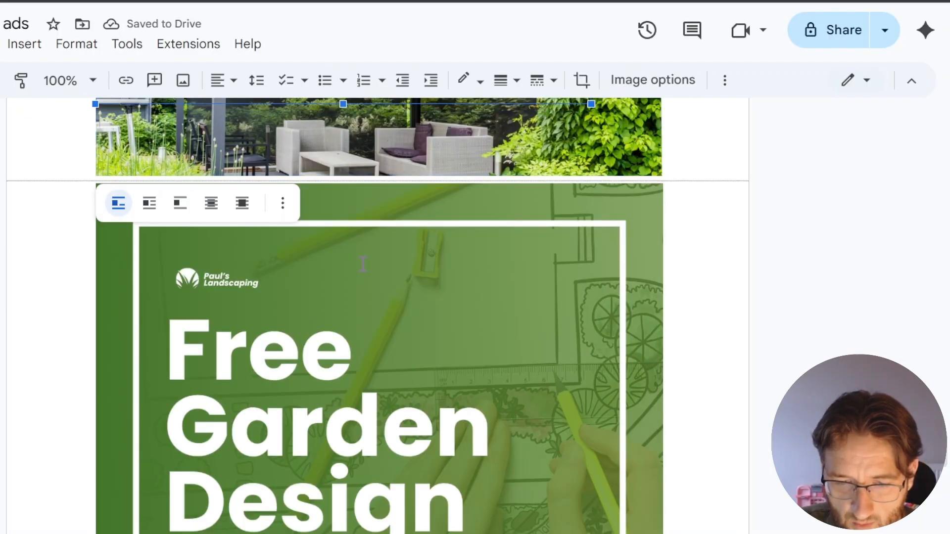
{"action": "left_click_drag", "start_coordinate": [363, 264], "coordinate": [365, 267]}
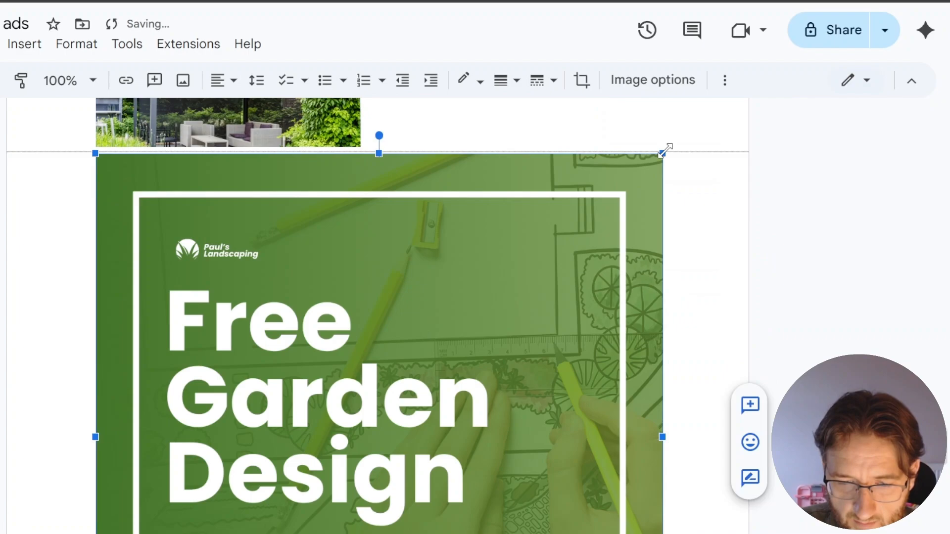
{"action": "left_click_drag", "start_coordinate": [664, 153], "coordinate": [235, 412]}
Step: Review the ad copy variations and the inserted ad images throughout the document
{"action": "scroll", "coordinate": [309, 295], "scroll_direction": "up", "scroll_amount": 7}
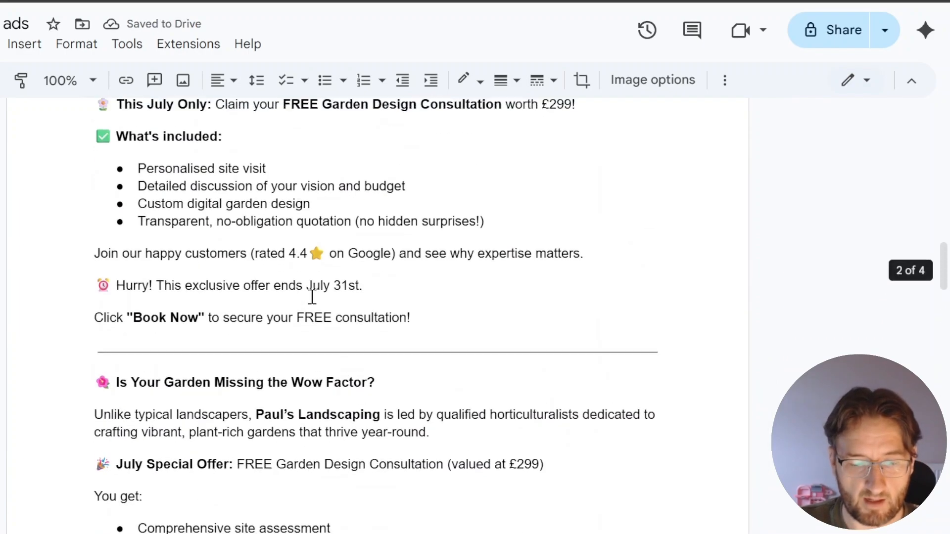
{"action": "scroll", "coordinate": [311, 297], "scroll_direction": "down", "scroll_amount": 4}
{"action": "scroll", "coordinate": [318, 286], "scroll_direction": "up", "scroll_amount": 2}
{"action": "scroll", "coordinate": [298, 271], "scroll_direction": "down", "scroll_amount": 12}
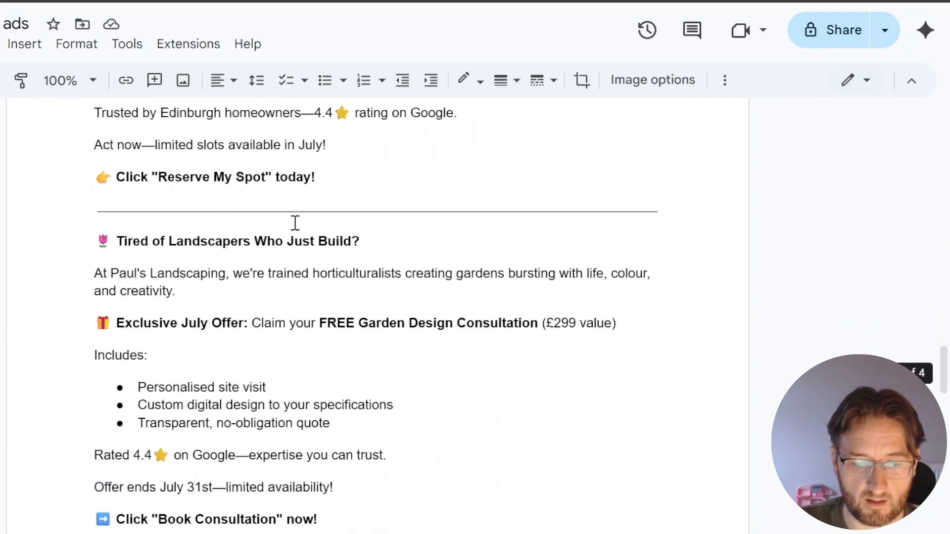
{"action": "scroll", "coordinate": [188, 165], "scroll_direction": "up", "scroll_amount": 10}
{"action": "scroll", "coordinate": [188, 297], "scroll_direction": "down", "scroll_amount": 3}
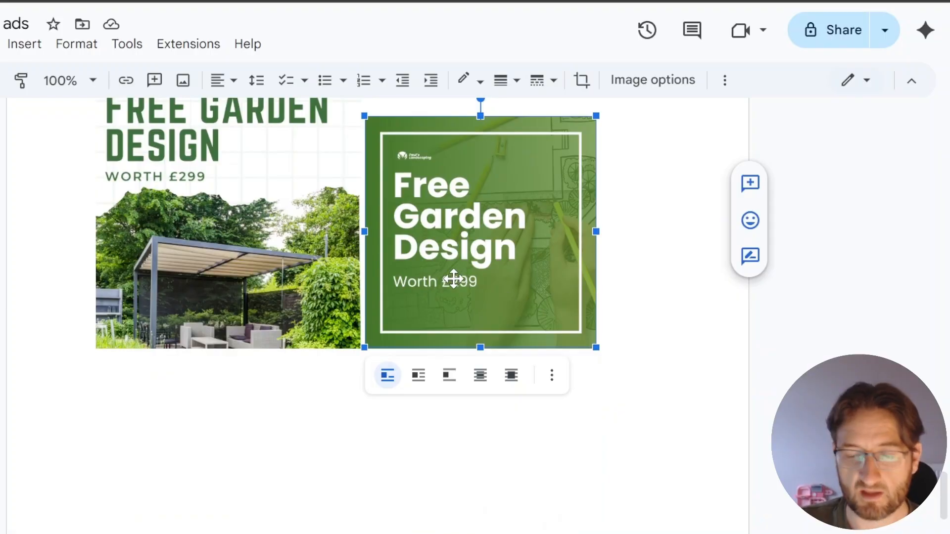